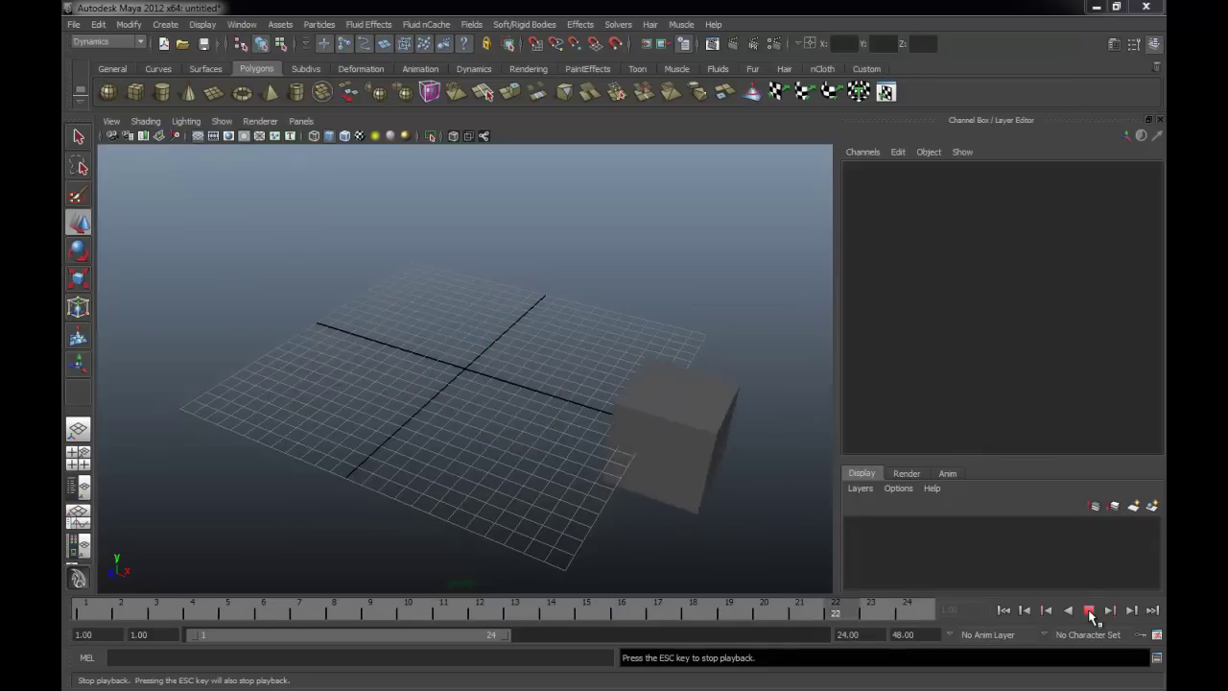
Halt the playing cube animation and scrub the timeline to frame 24.
click(1090, 611)
drag(413, 609, 925, 612)
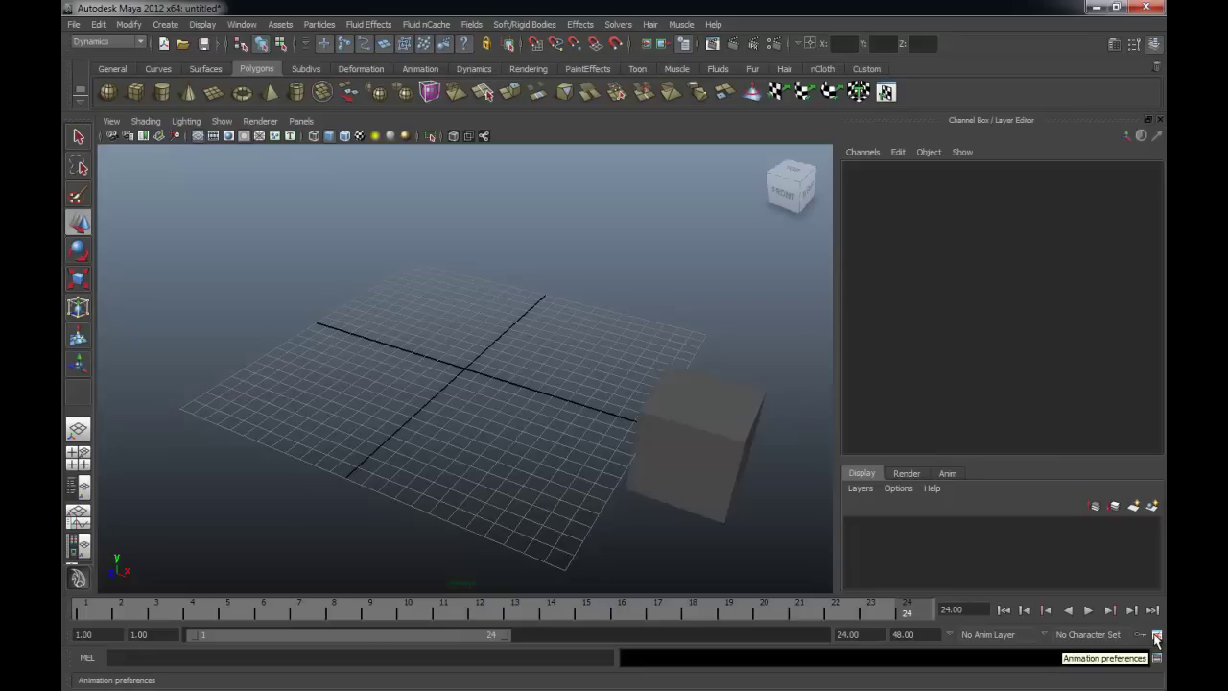
Open Animation Preferences, shift the window left, and expand the Settings Time frame-rate list.
click(1157, 638)
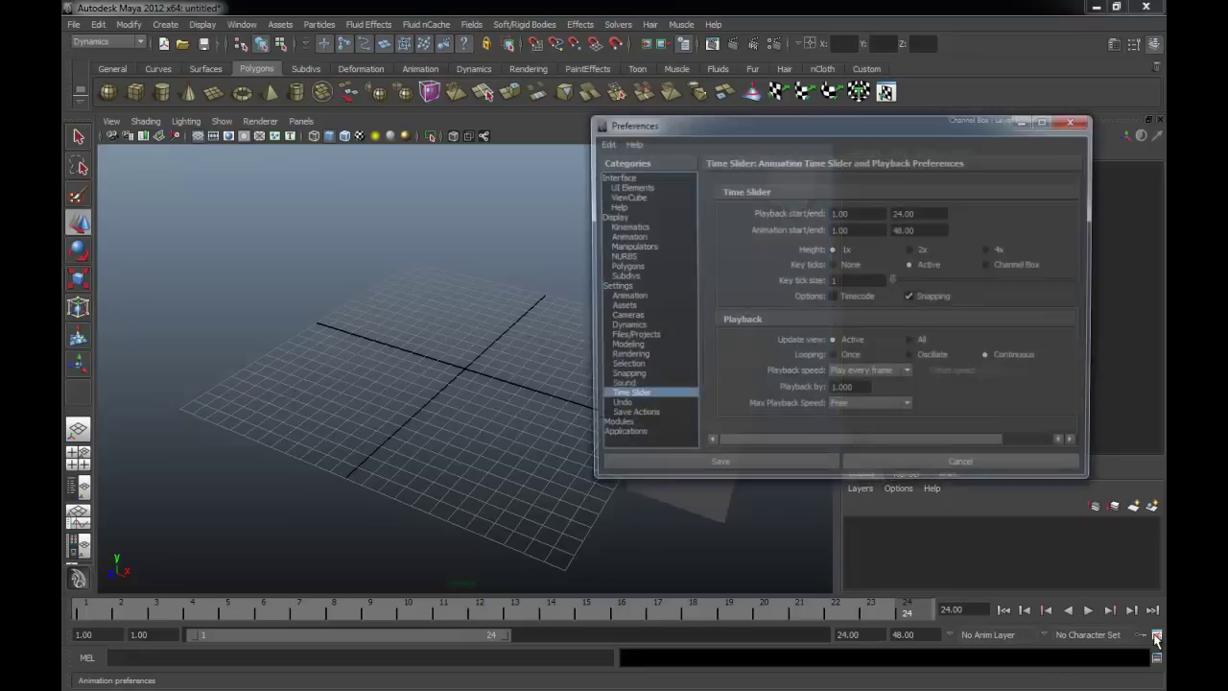
drag(726, 127, 548, 125)
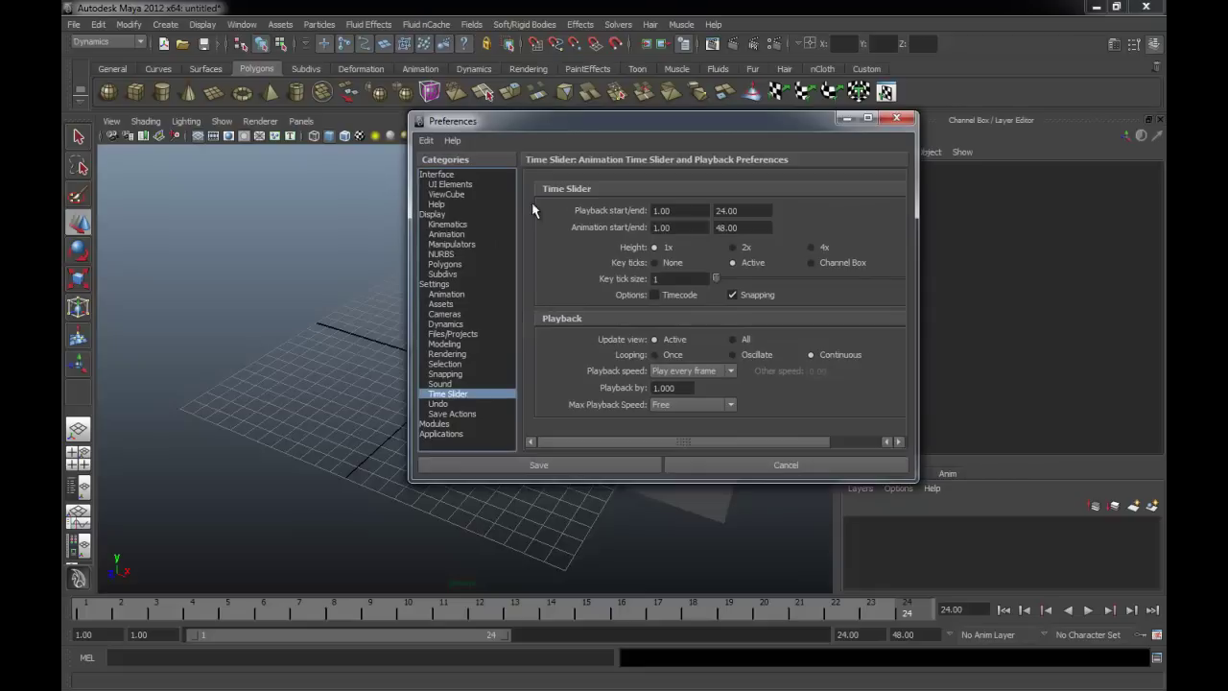
click(437, 285)
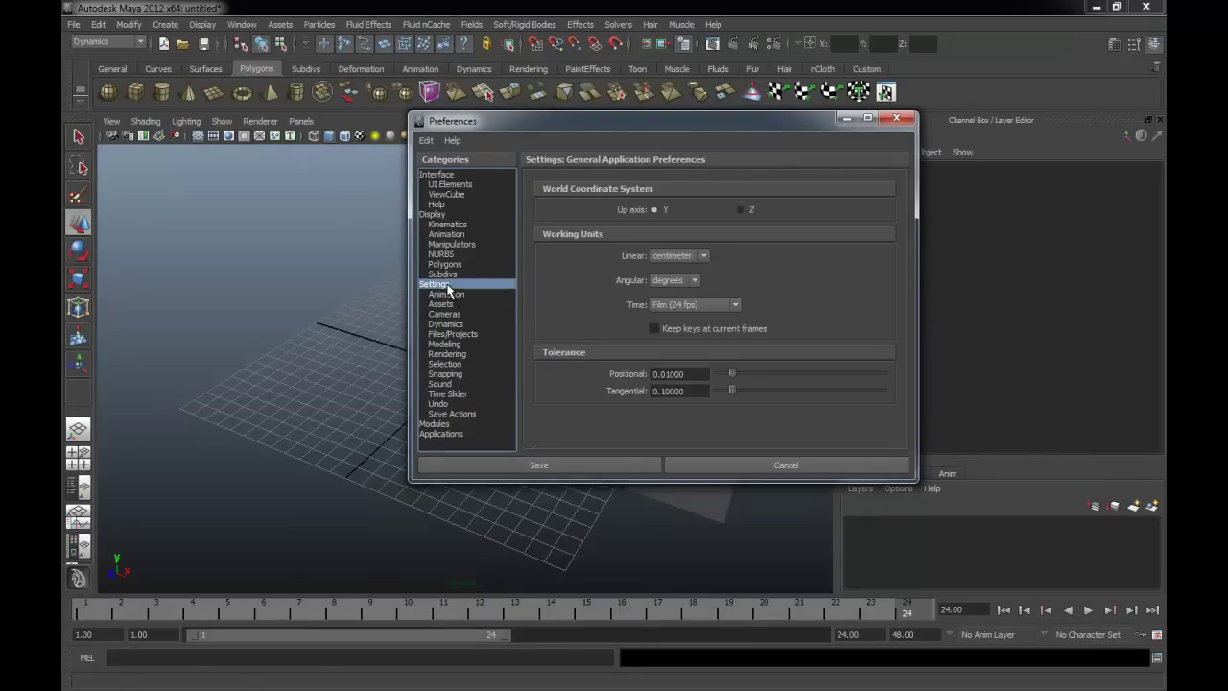
click(699, 305)
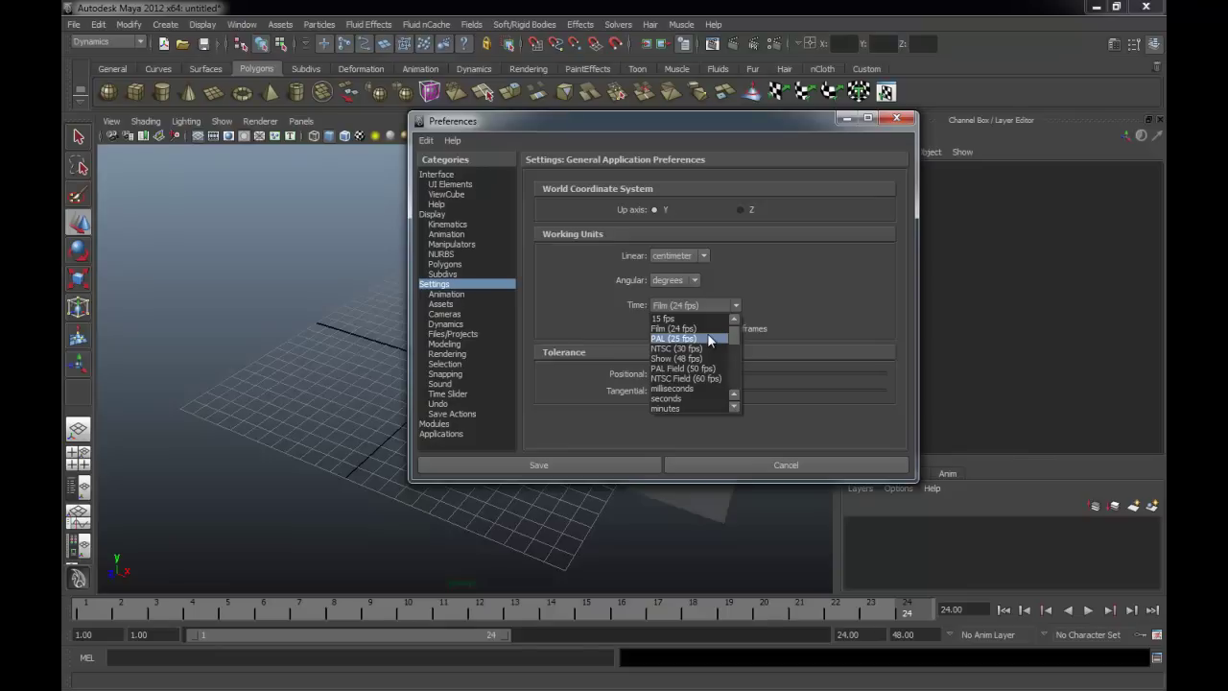
Set the scene time to PAL (25 fps), keeping linear units at centimeter.
click(709, 340)
click(682, 255)
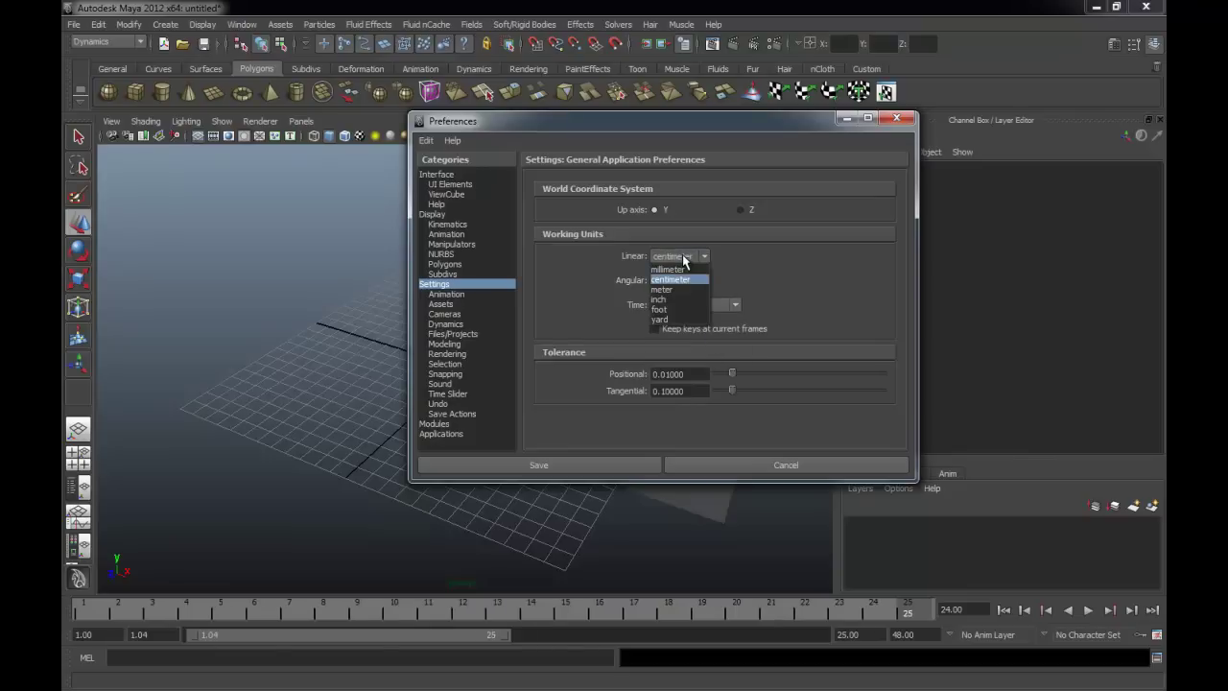
click(683, 258)
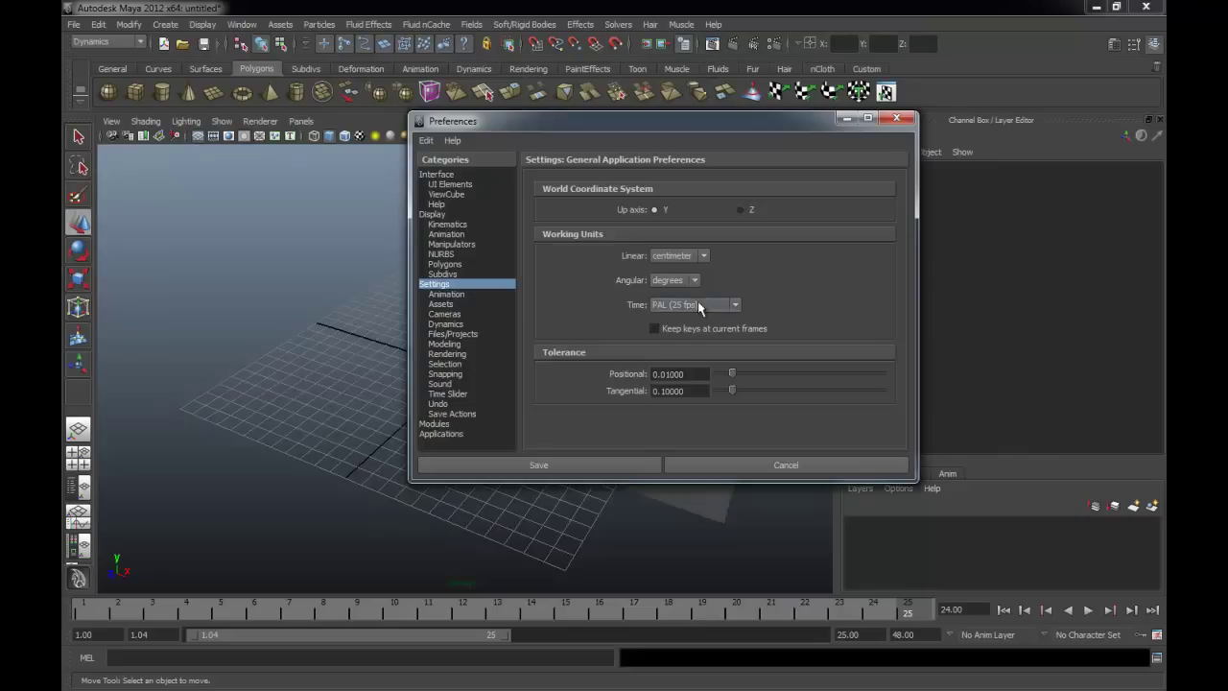
click(700, 256)
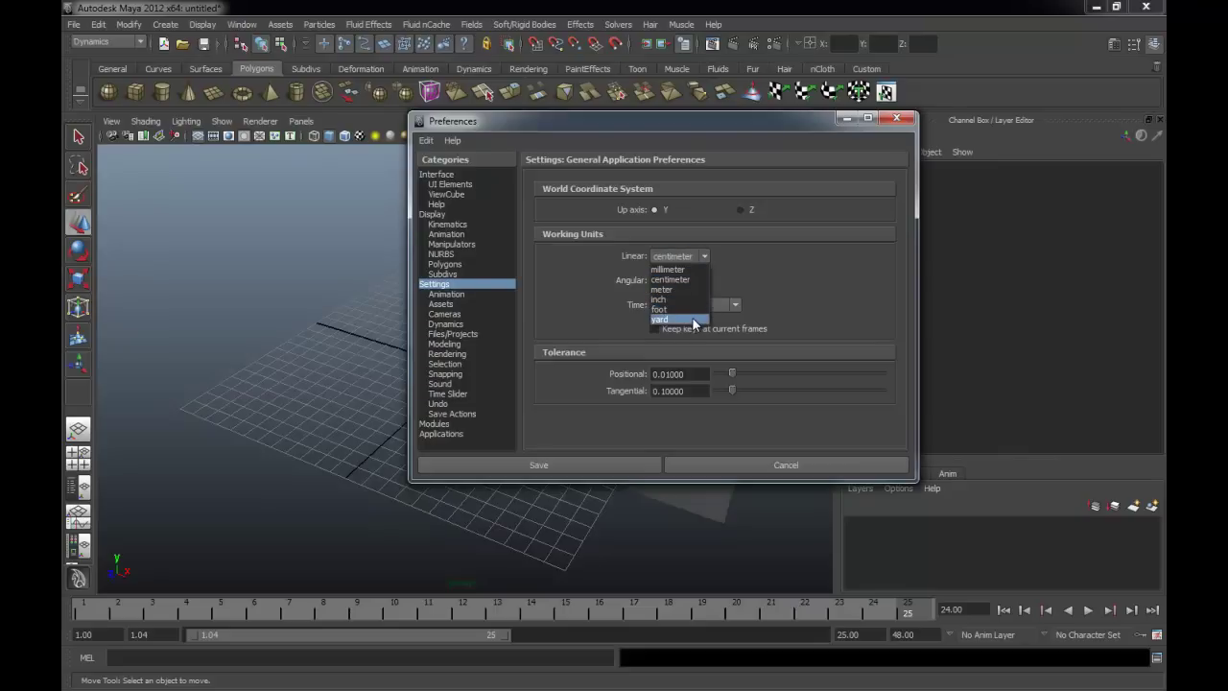
click(576, 323)
click(674, 255)
click(673, 277)
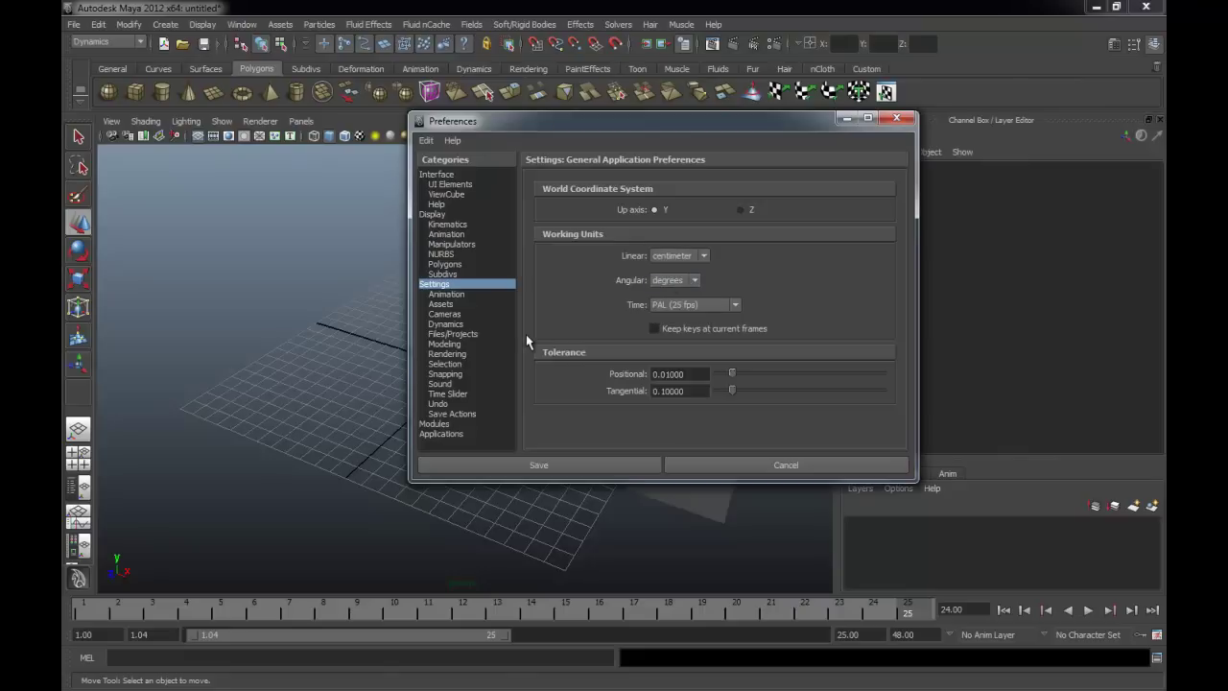
Set playback speed to Real-time [25 fps], save the preferences, and play the animation.
click(448, 395)
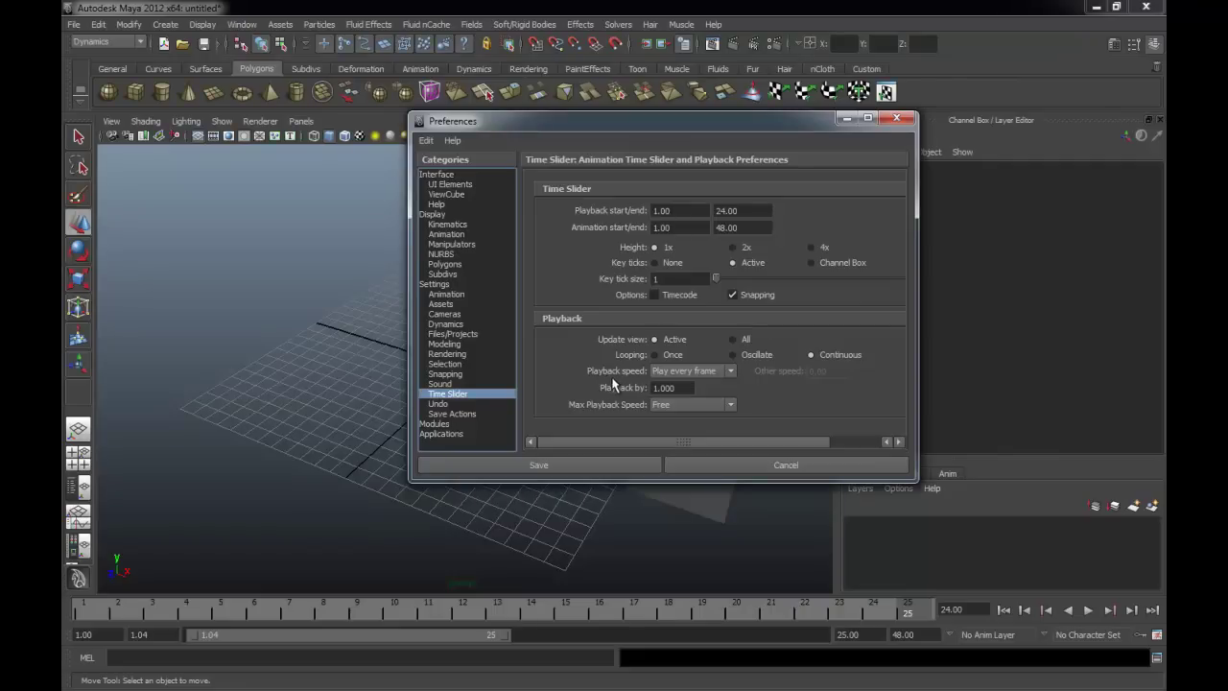
click(671, 374)
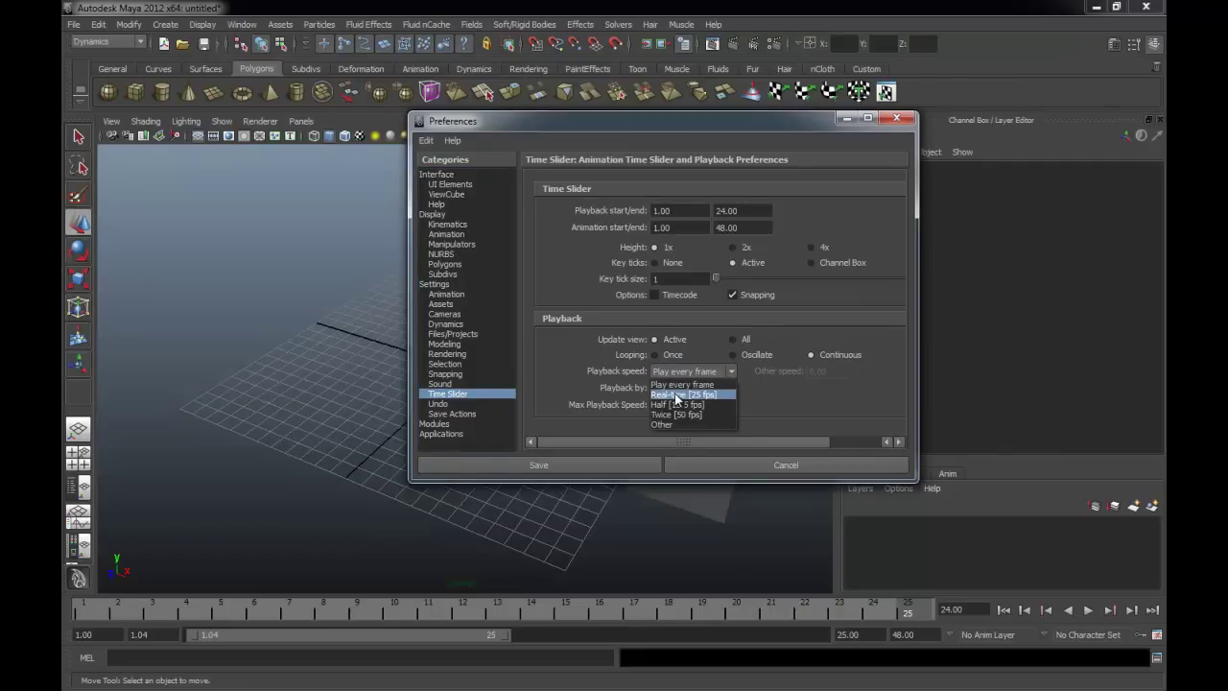
click(677, 397)
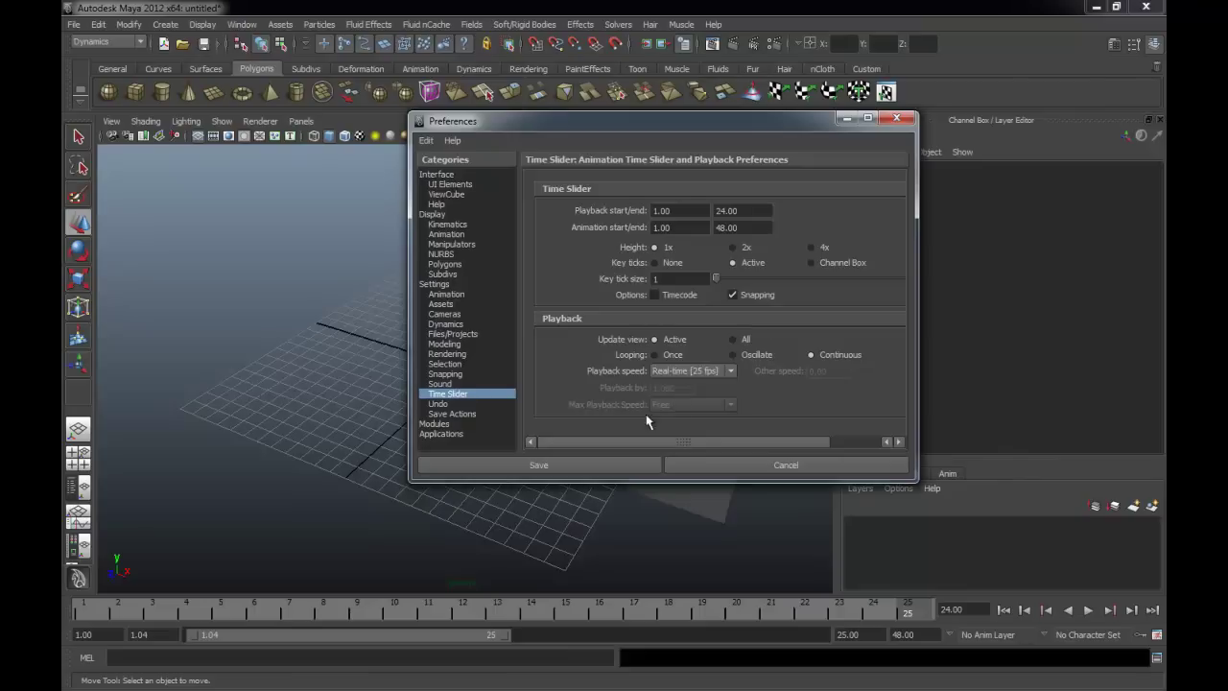
click(604, 466)
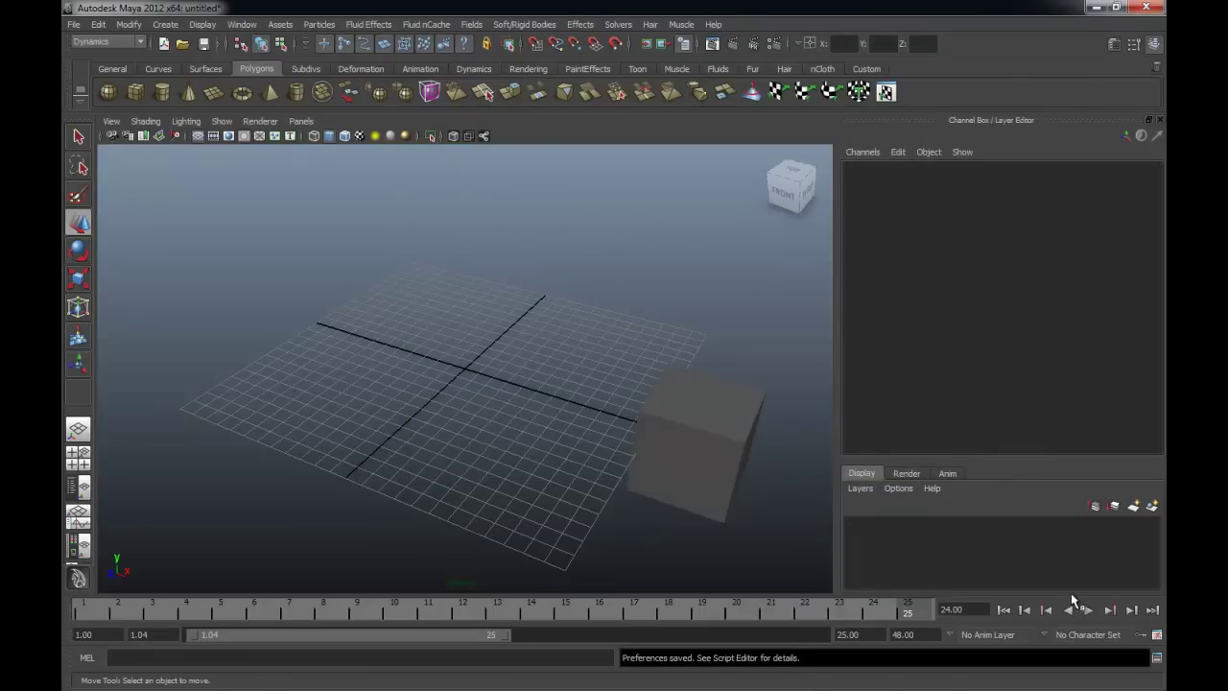
click(1088, 610)
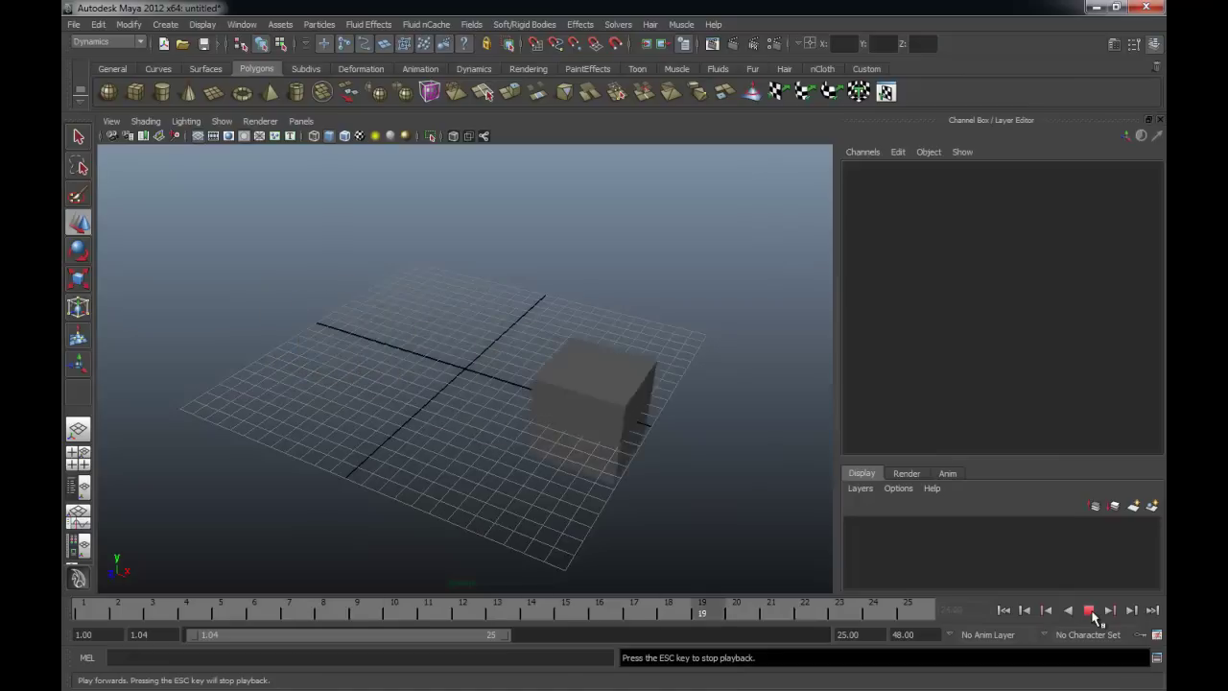
Reopen Animation Preferences on the Time Slider page while the cube plays.
click(1156, 633)
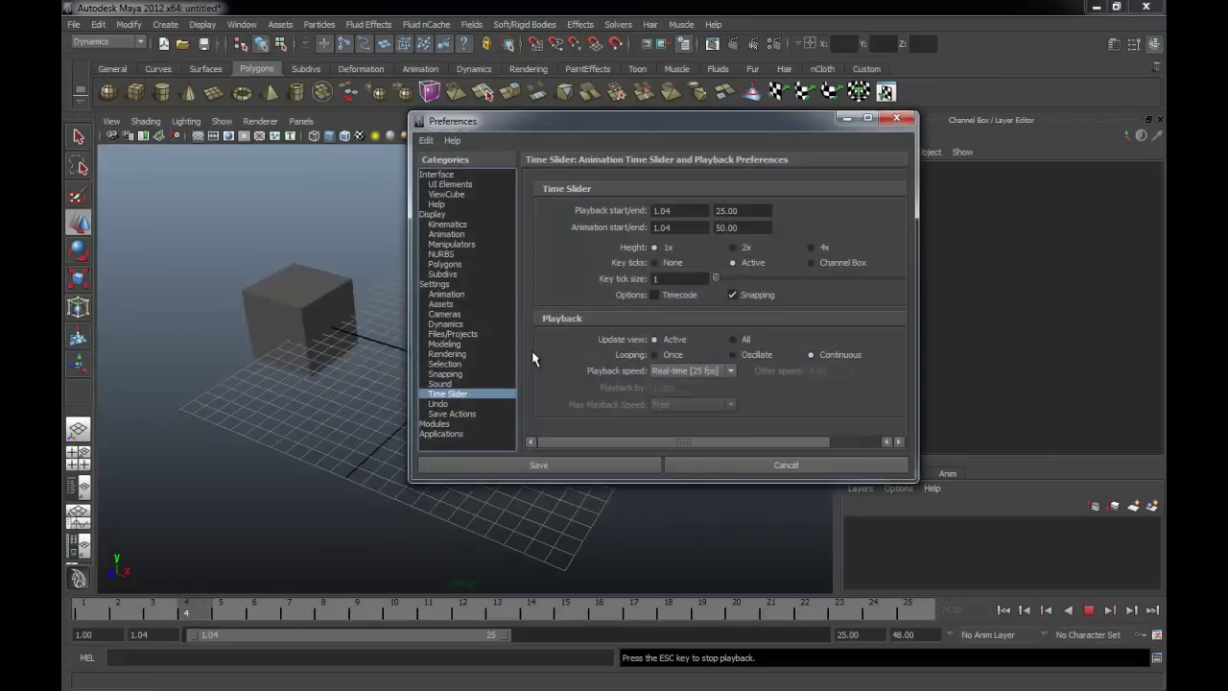
Set the undo queue size to 200 with Undo left on, then view the Save Actions page.
click(440, 404)
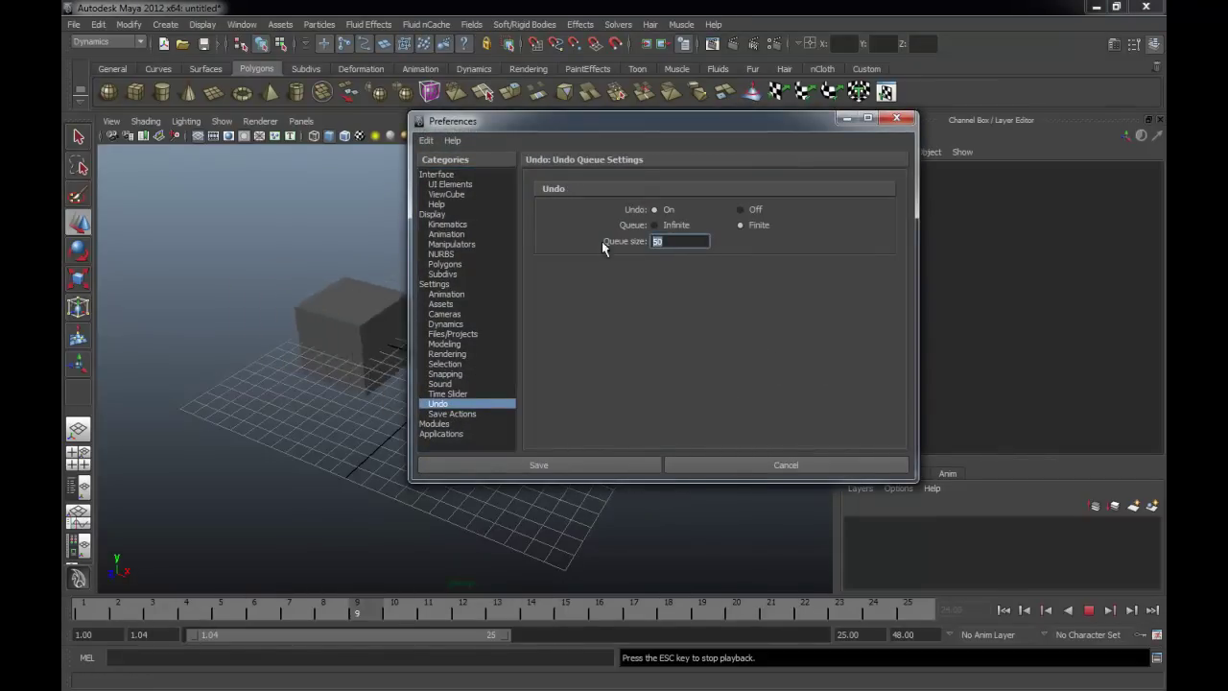
drag(652, 121, 761, 174)
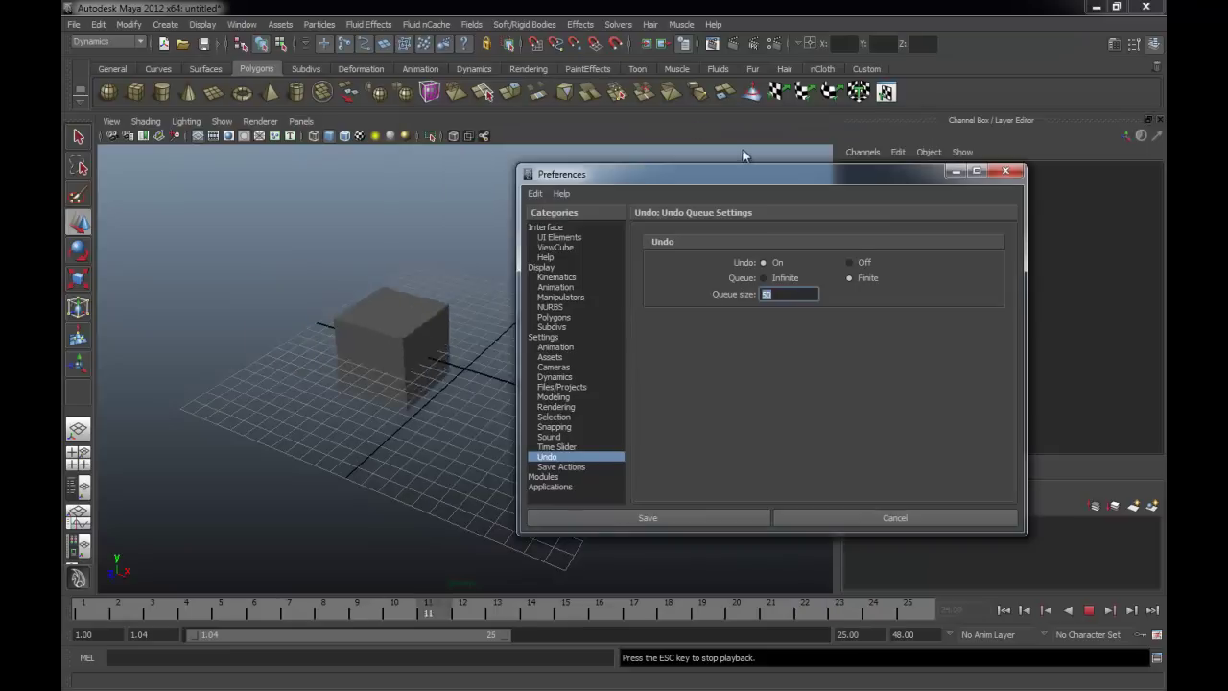
double_click(767, 295)
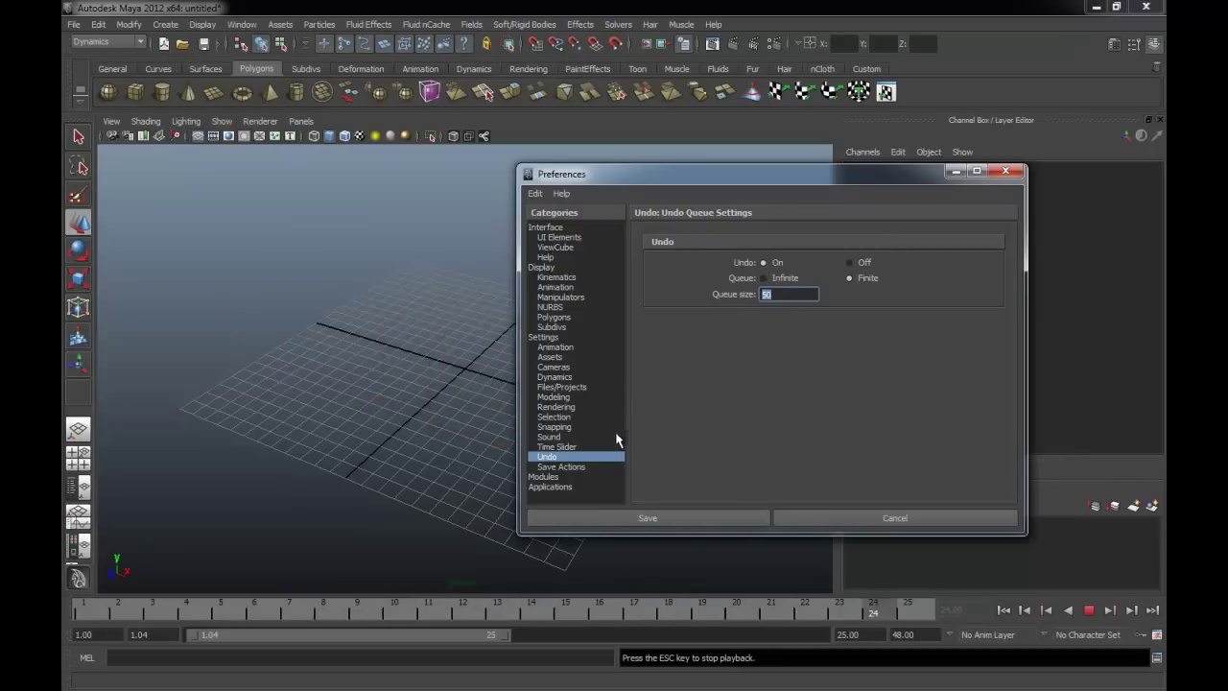
click(849, 263)
click(775, 264)
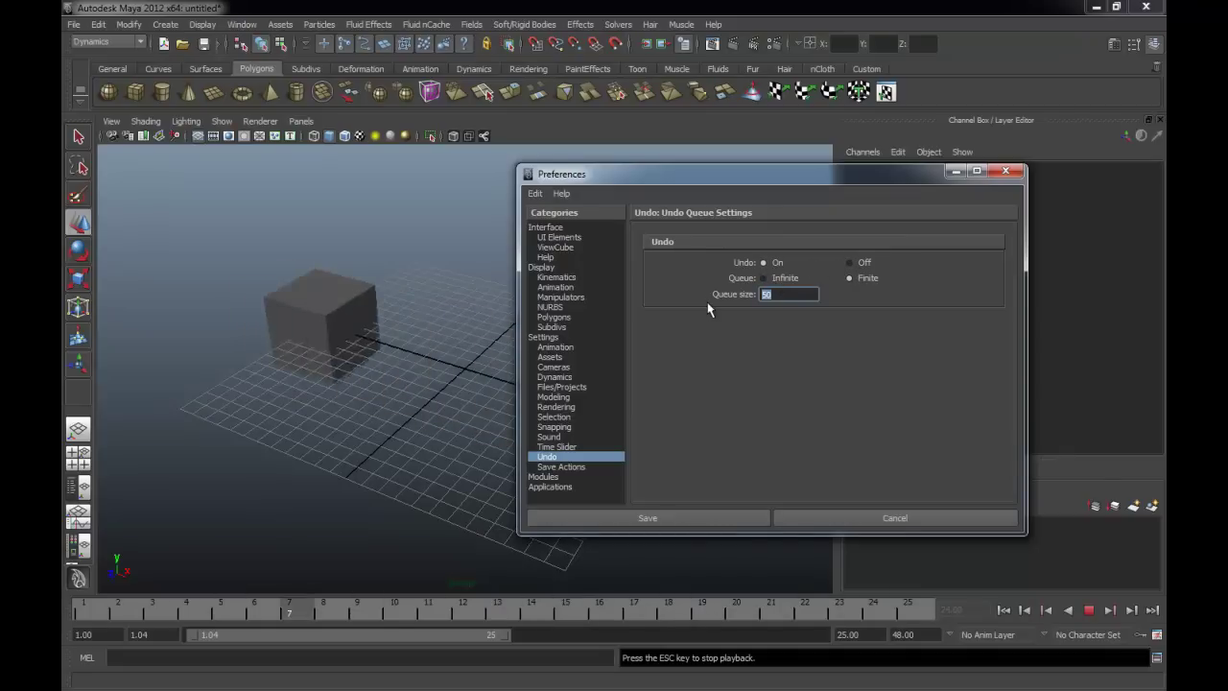
key(BackSpace)
text(200)
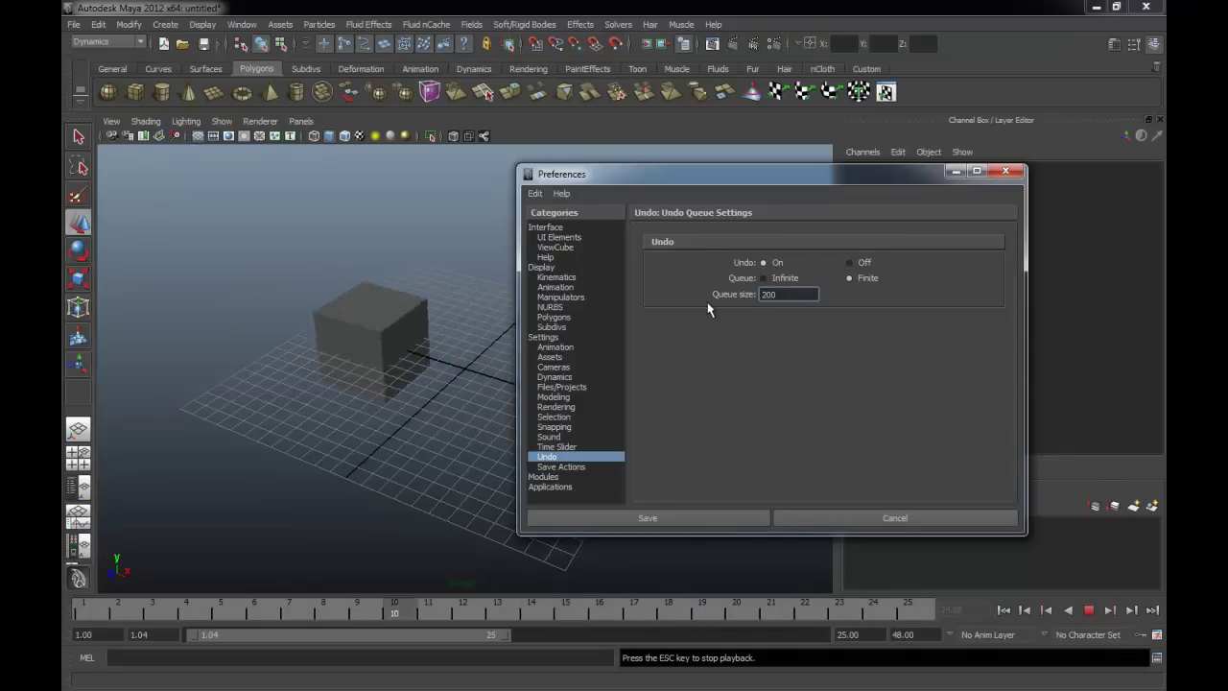
click(576, 467)
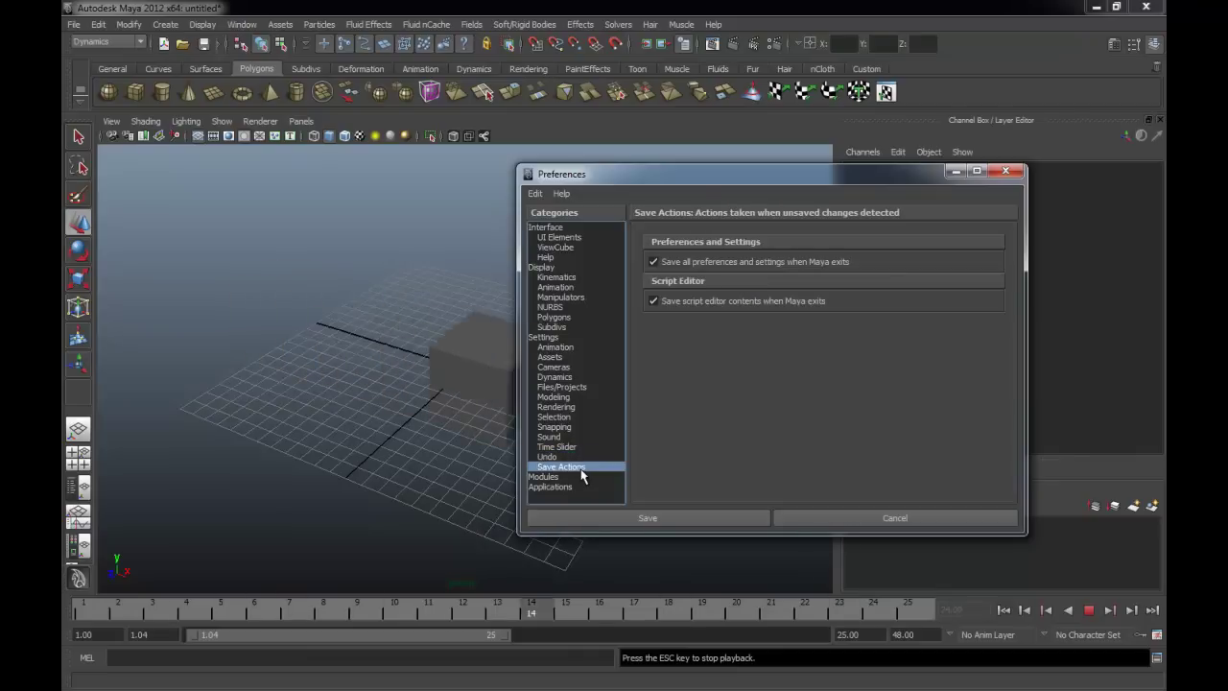
View the Polygons display page, save the preferences, and stop playback at frame 1.04.
click(573, 317)
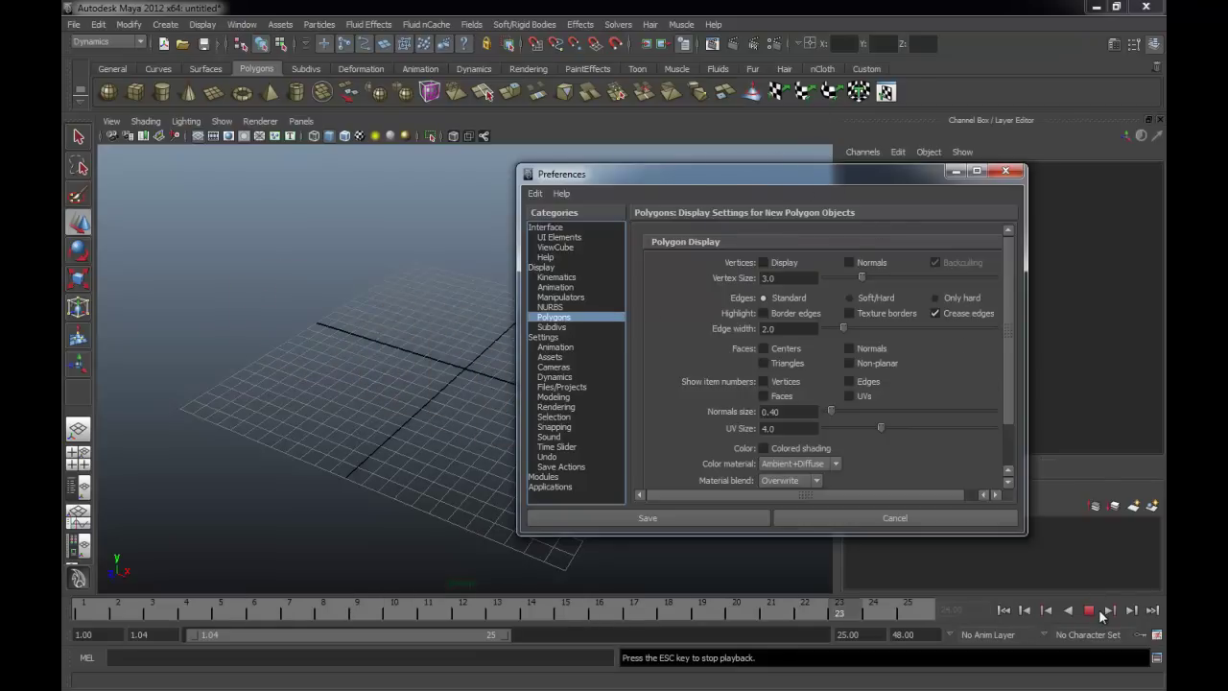
drag(672, 174, 702, 97)
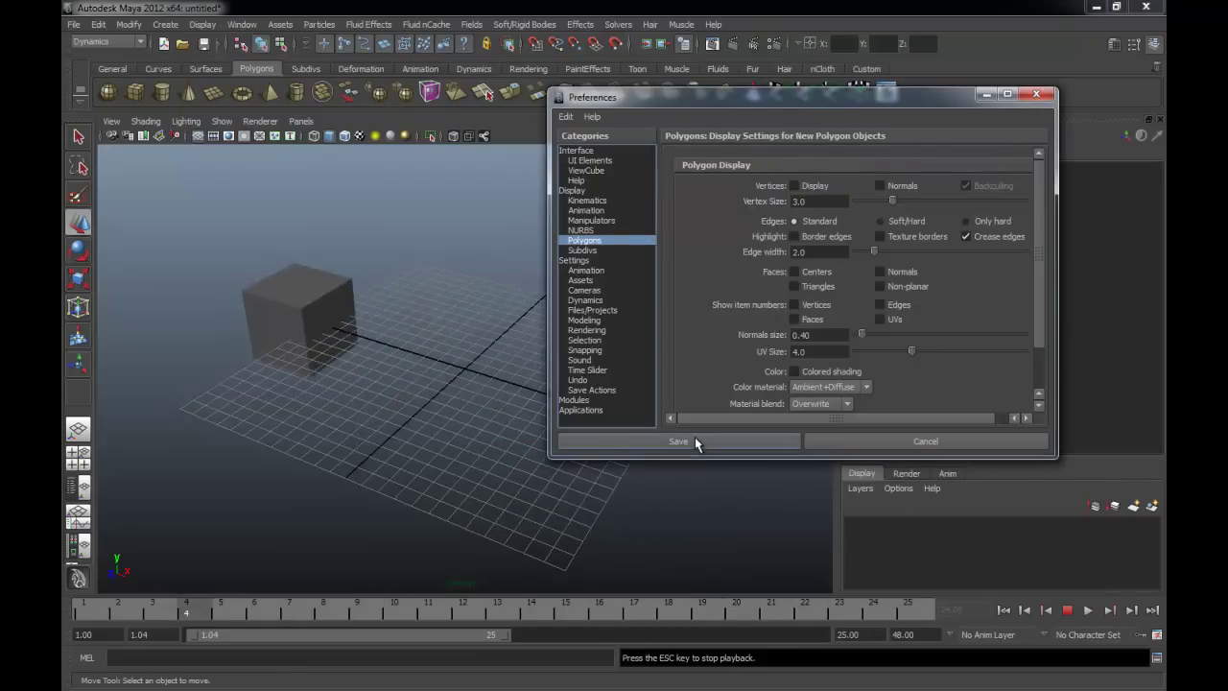
click(678, 442)
click(1003, 611)
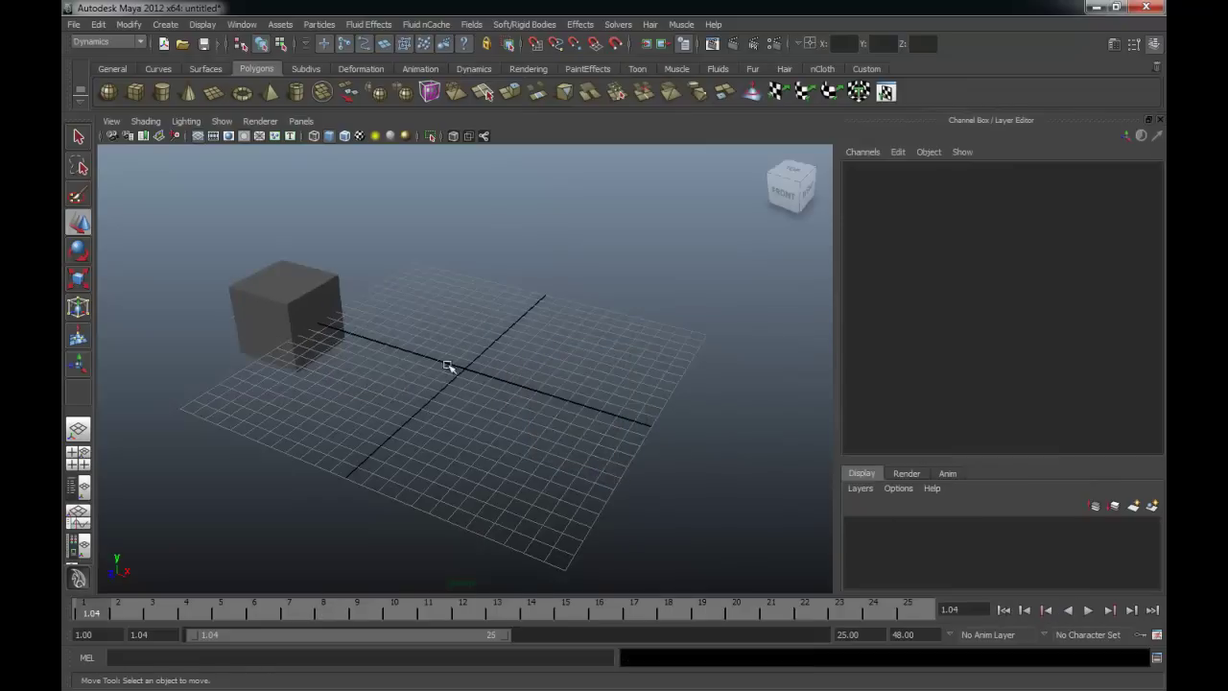
Select all of the cube's faces in face mode, then open the Time Slider preferences.
click(315, 320)
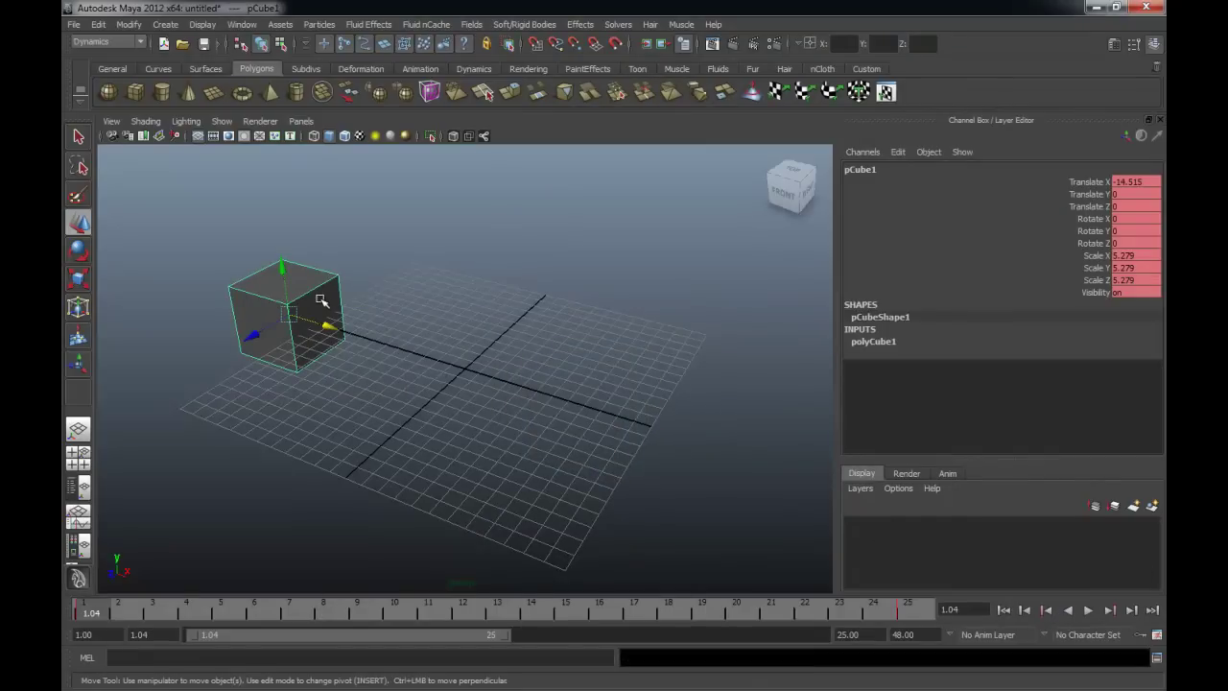
right_drag(320, 301, 320, 318)
drag(423, 237, 174, 463)
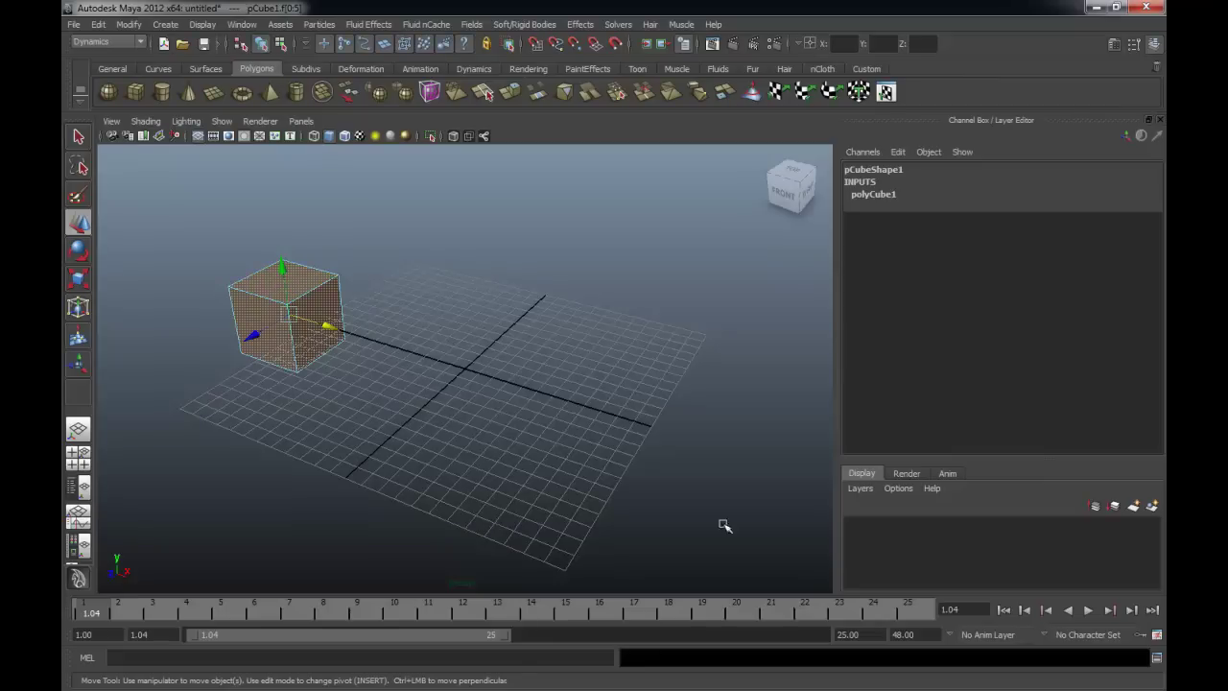
click(1157, 638)
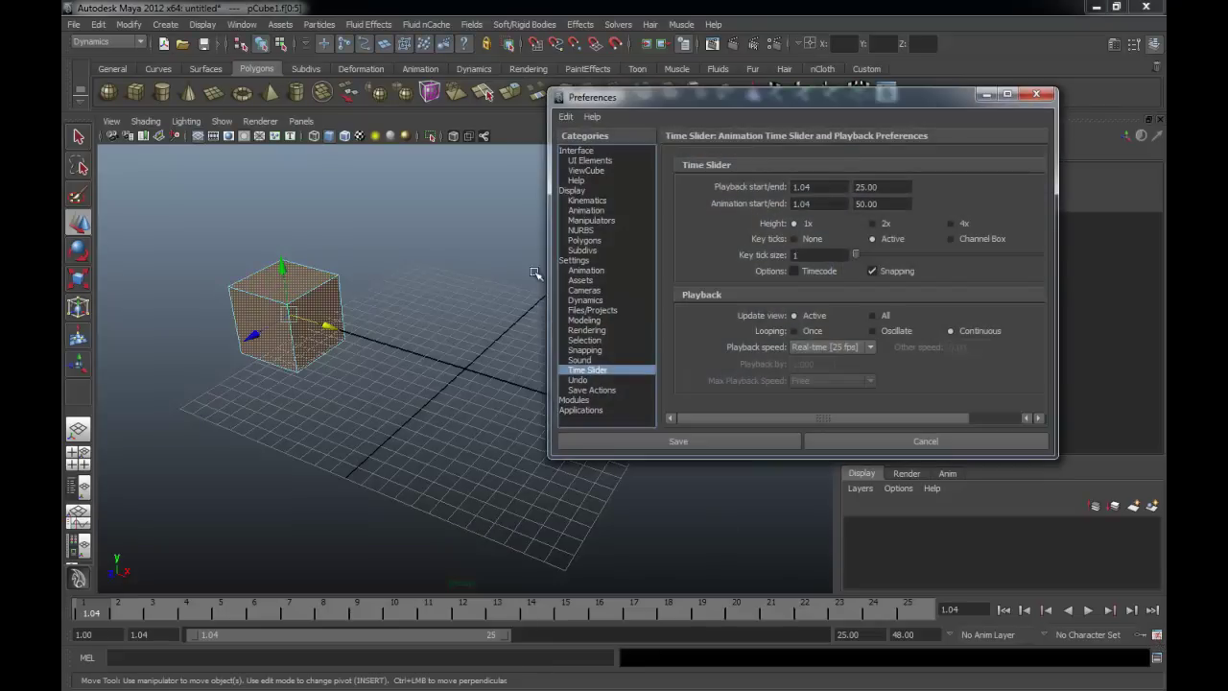
Show the Polygons display page and widen the Preferences window to the right.
click(585, 240)
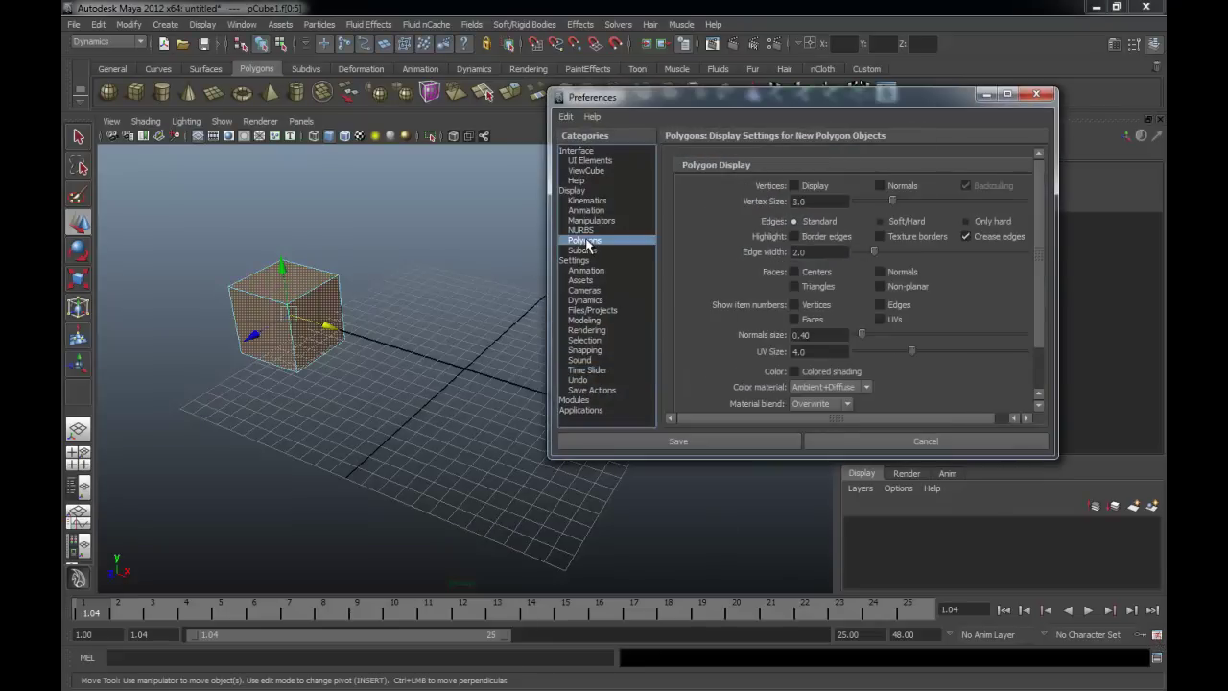
drag(1055, 236, 1143, 244)
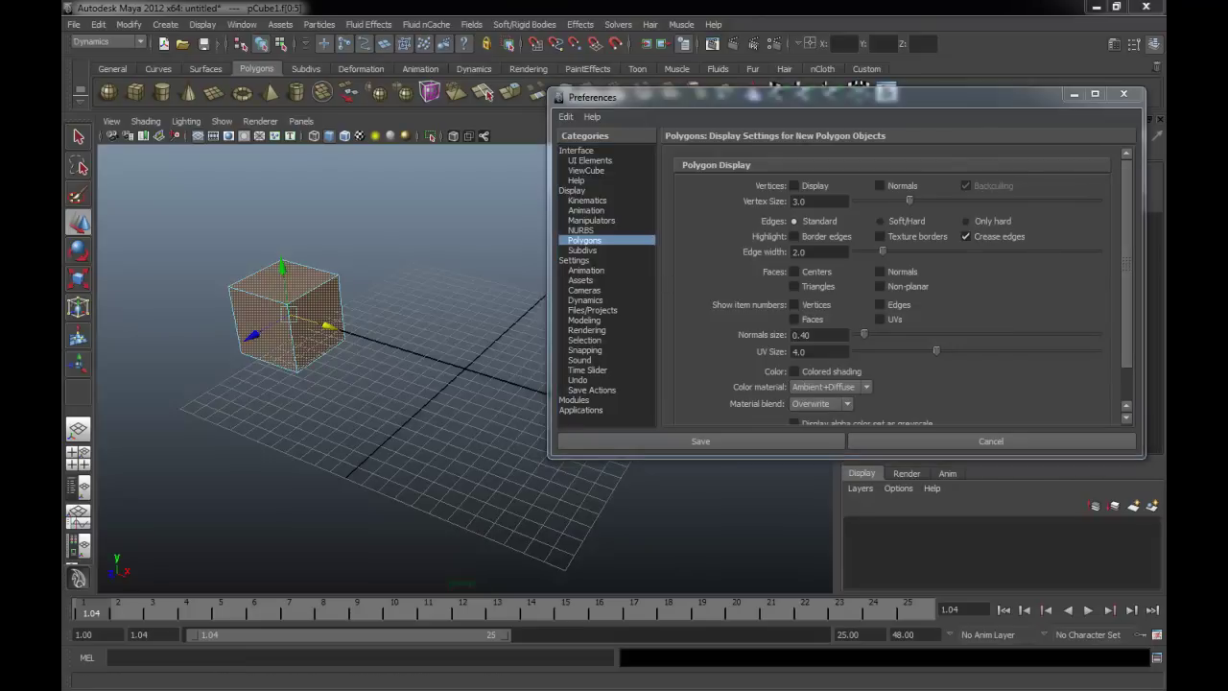
alt+drag(335, 383, 364, 374)
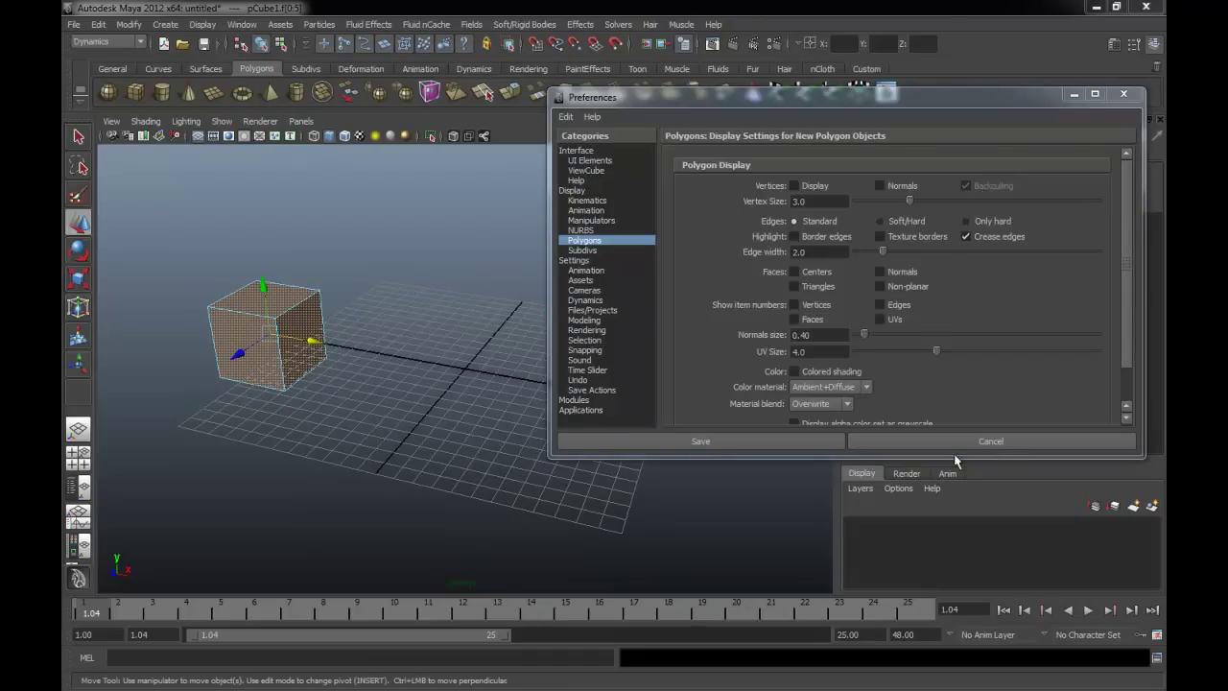
click(1134, 292)
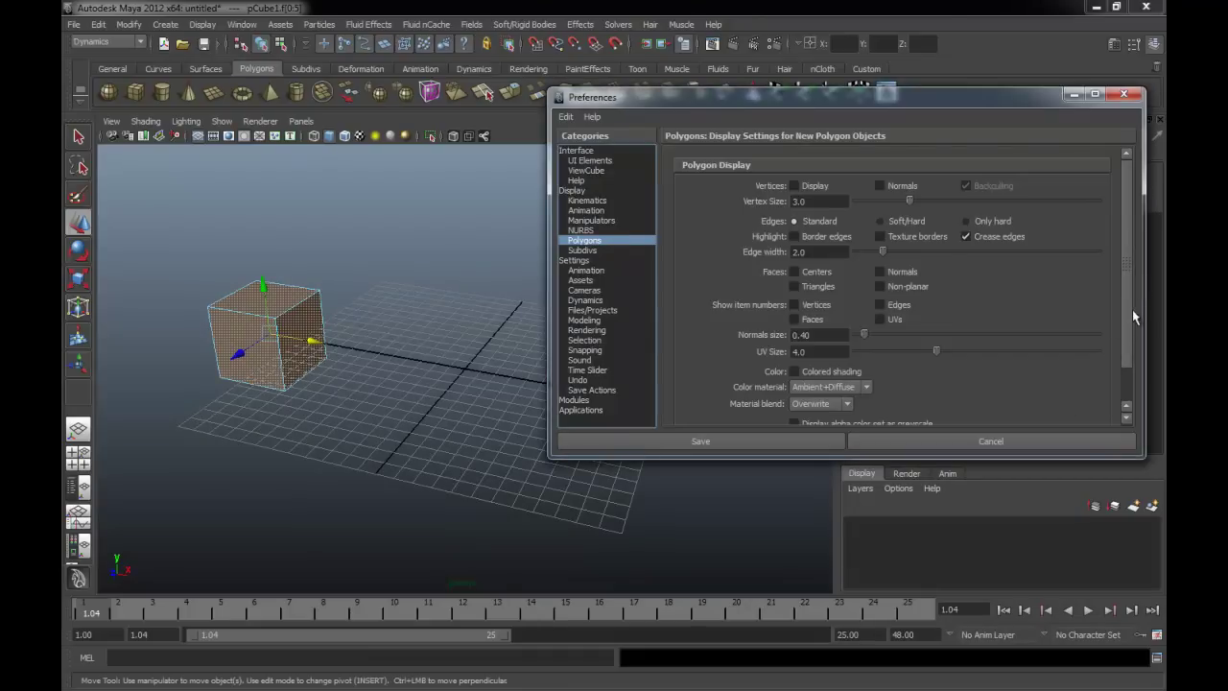
scroll(1132, 309, down, 3)
scroll(1131, 294, up, 3)
Keep Maya Software as the preferred renderer, review Snapping, and return to the Selection page.
click(587, 330)
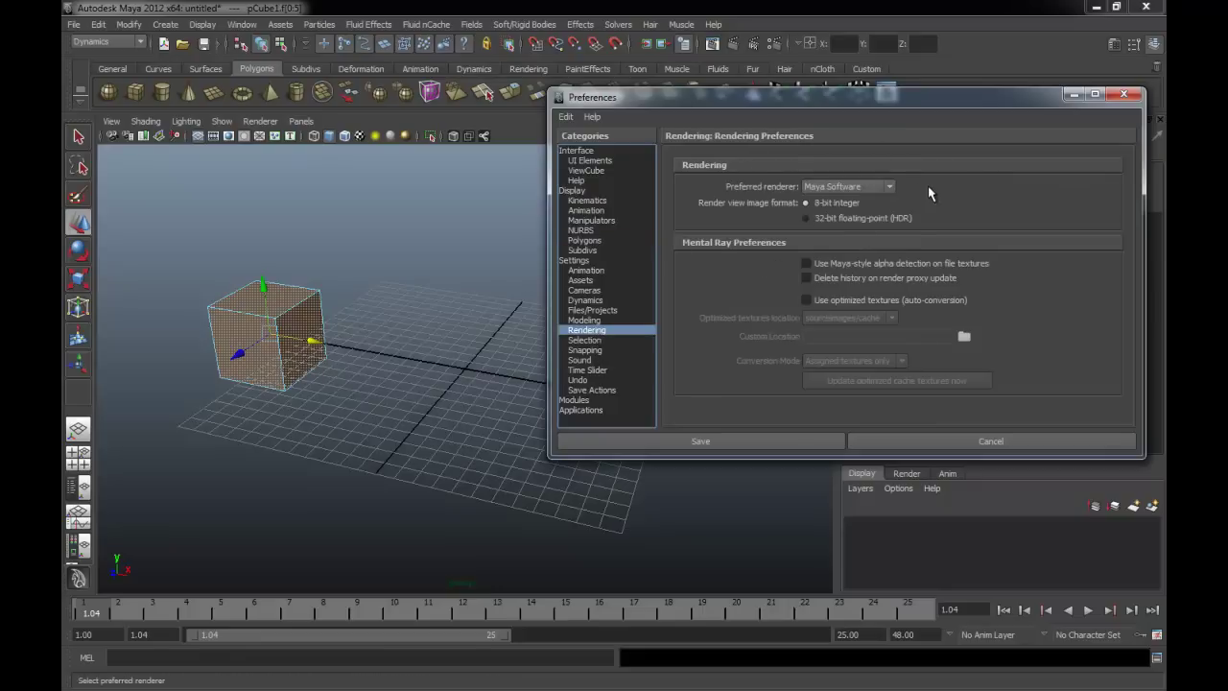
click(889, 186)
click(889, 186)
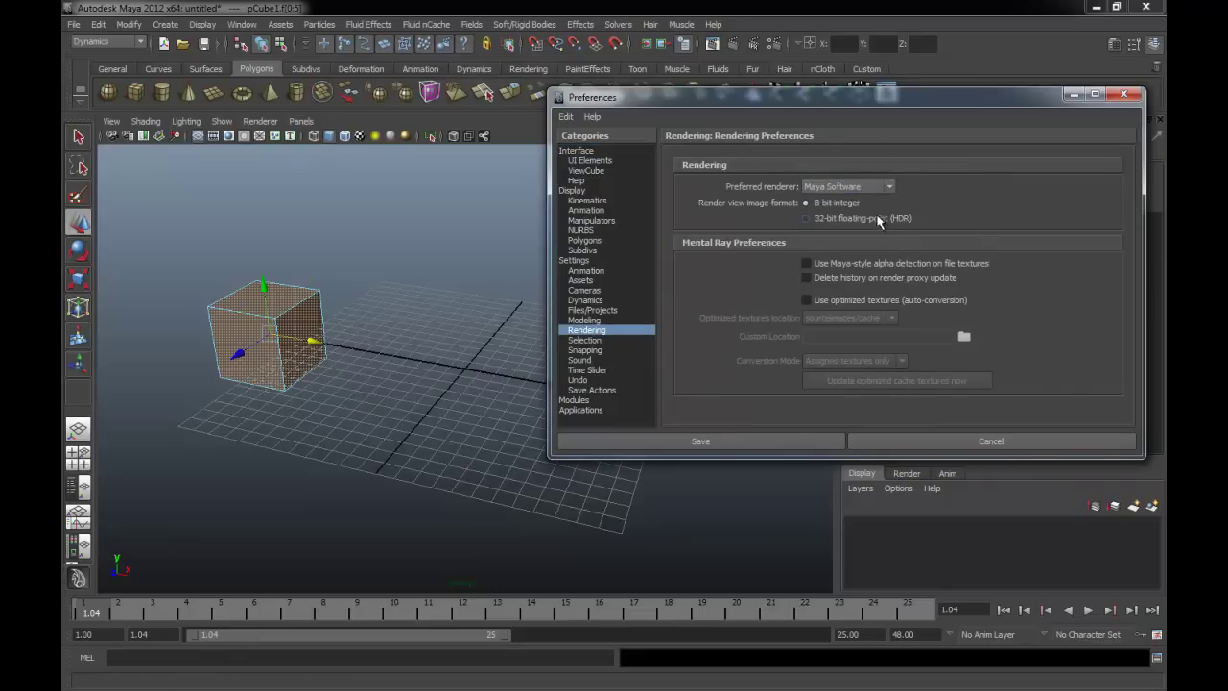
click(598, 340)
click(600, 351)
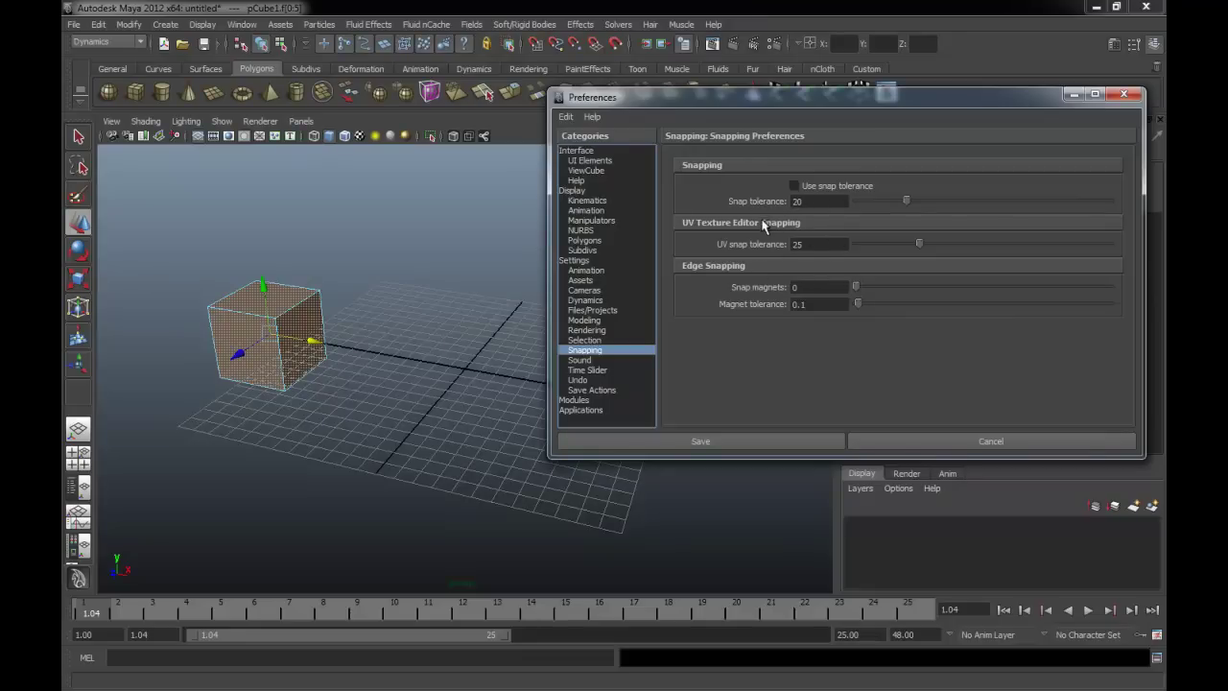
click(595, 341)
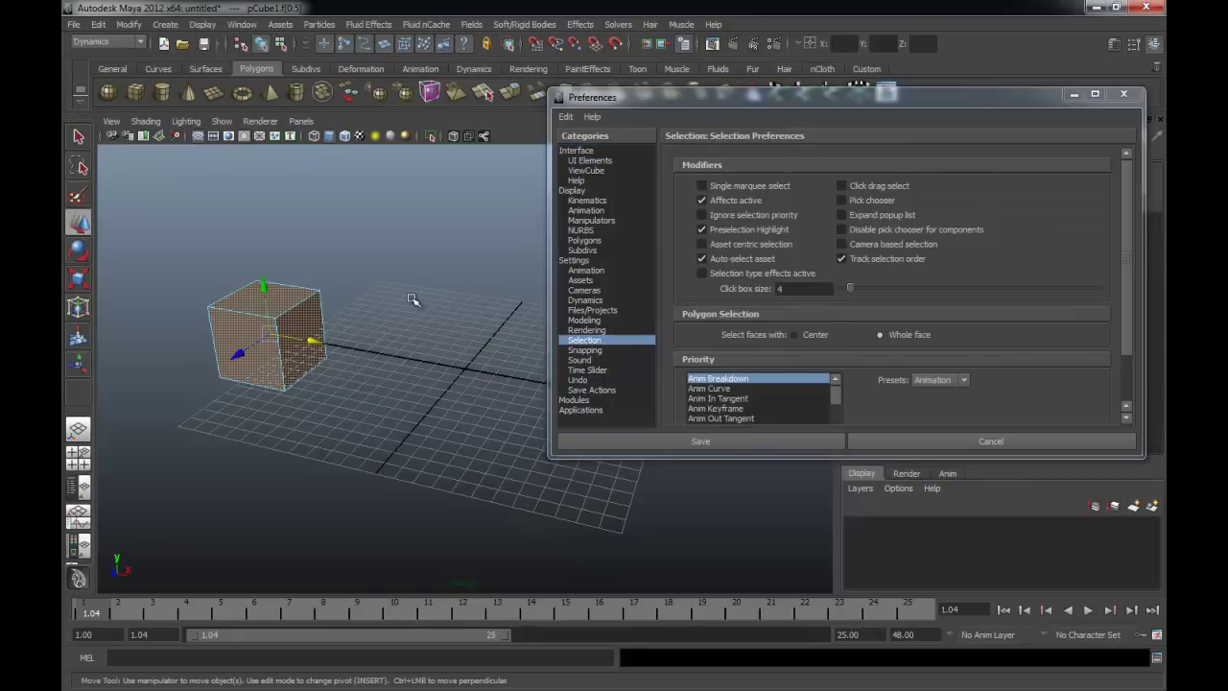
Switch Select faces with to Center and test clicking the cube's top, side and front faces.
click(328, 336)
click(317, 336)
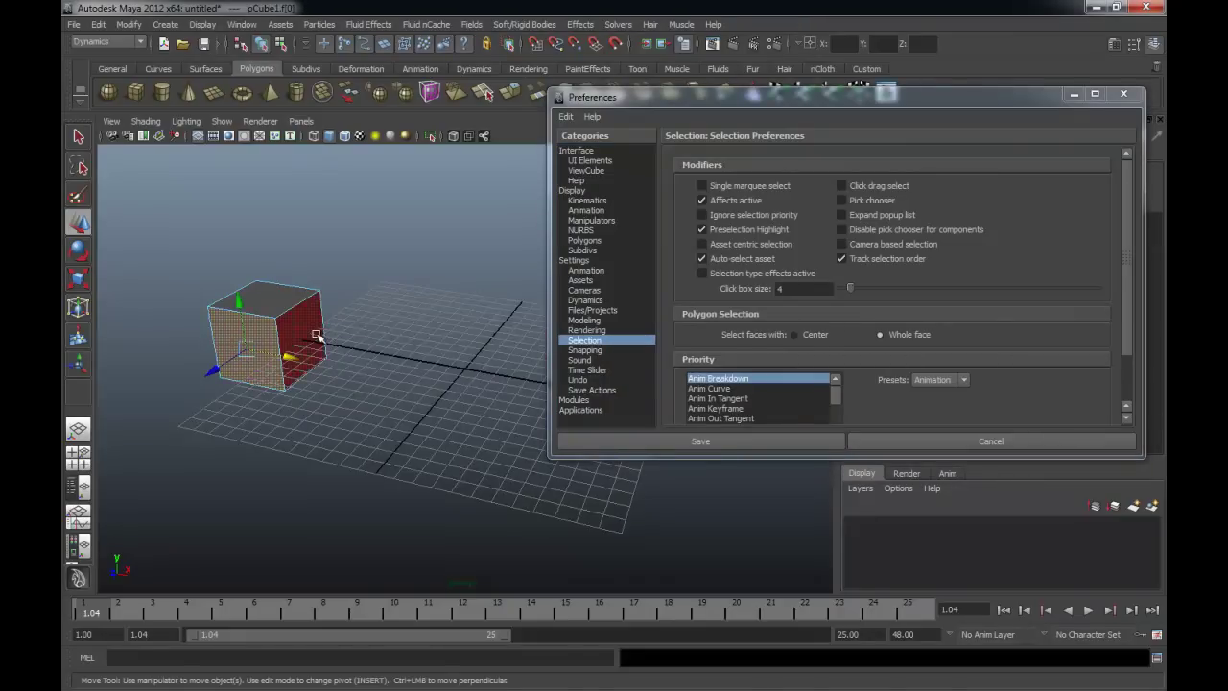
click(269, 303)
click(807, 334)
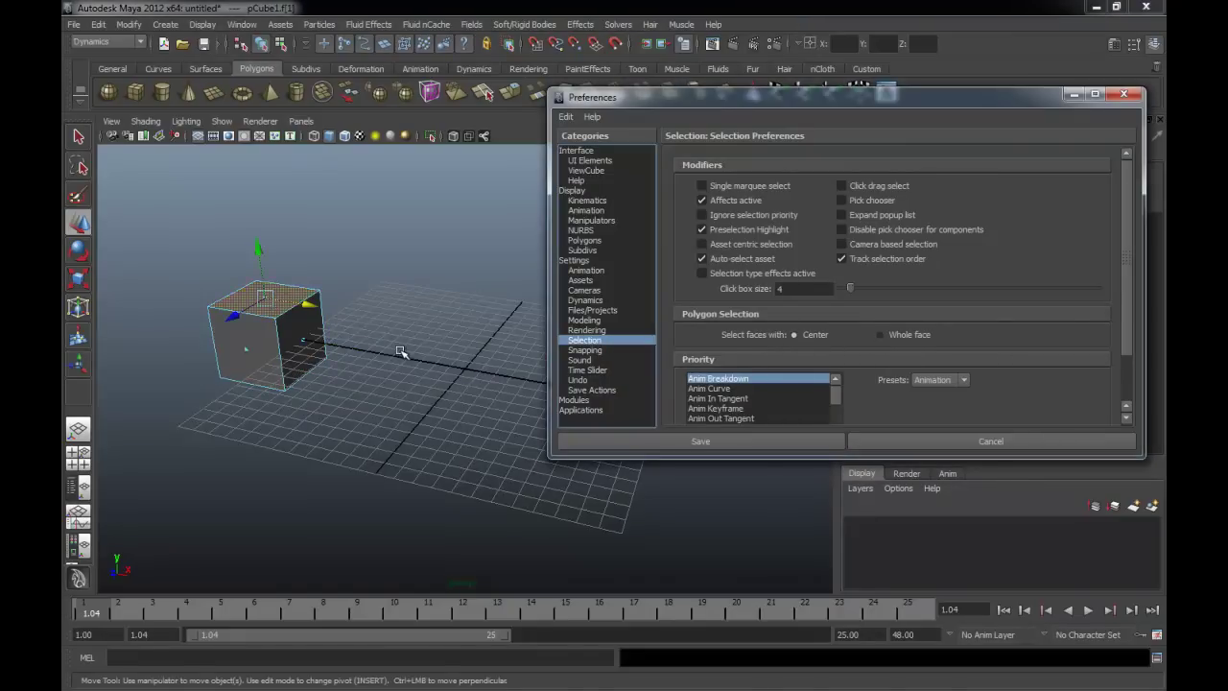
click(401, 351)
click(303, 342)
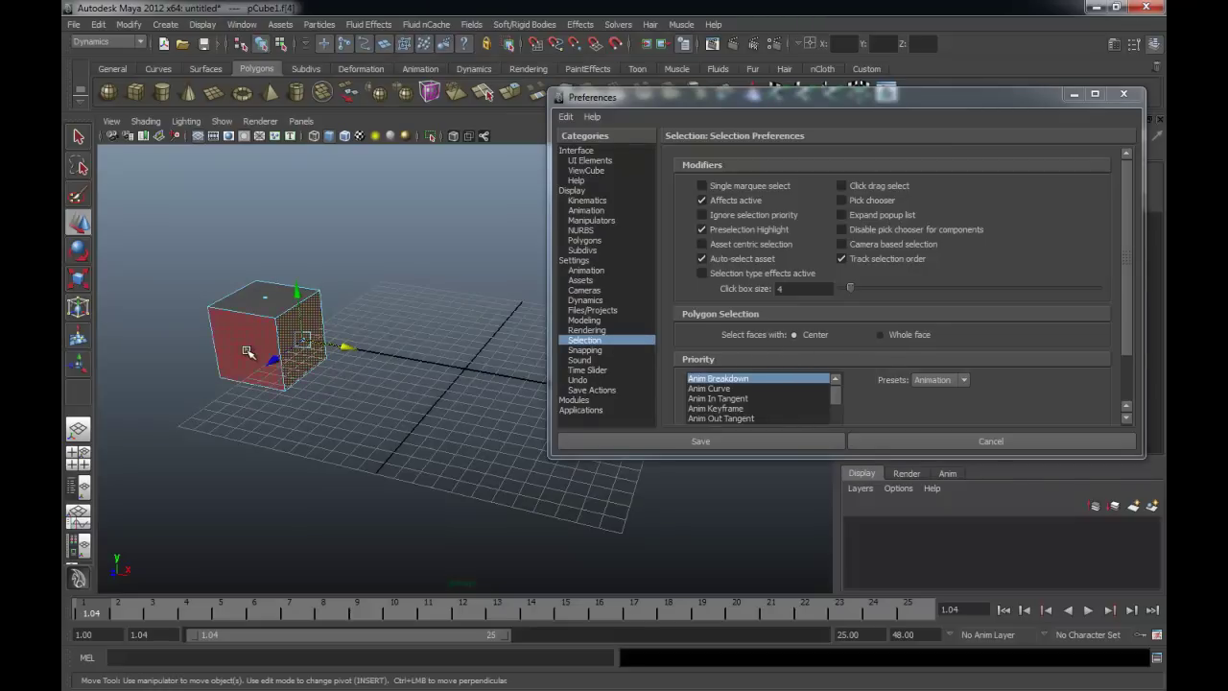
click(247, 352)
click(351, 422)
click(268, 302)
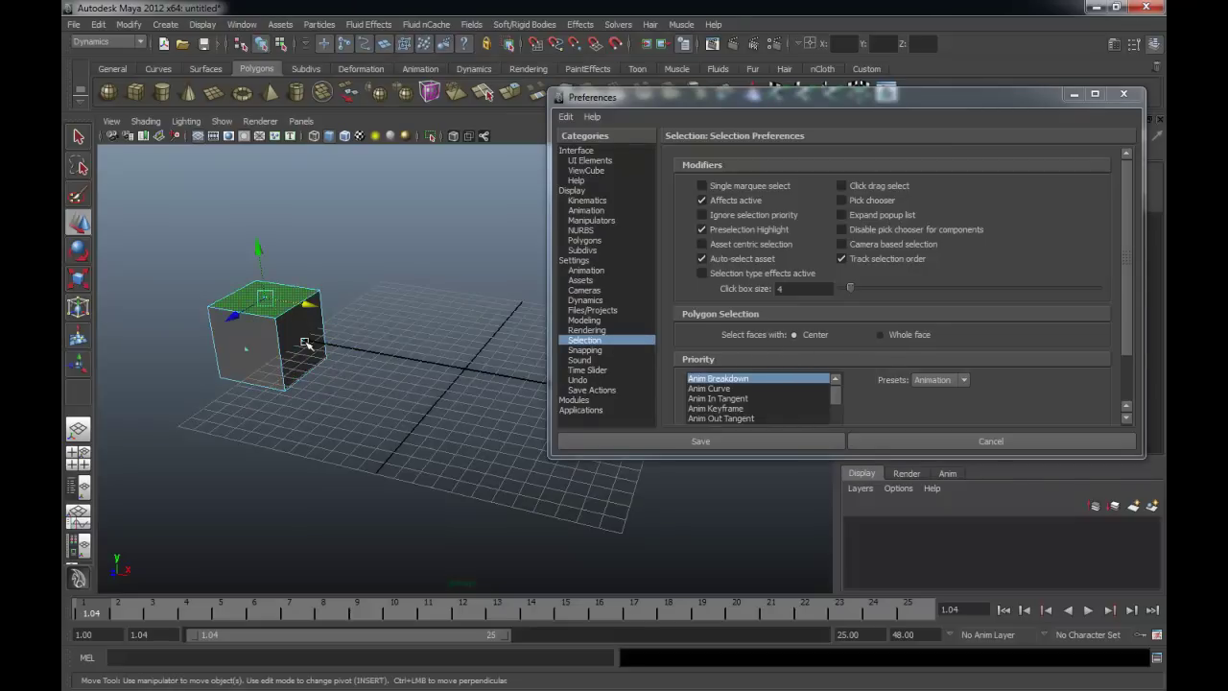
click(305, 343)
click(252, 350)
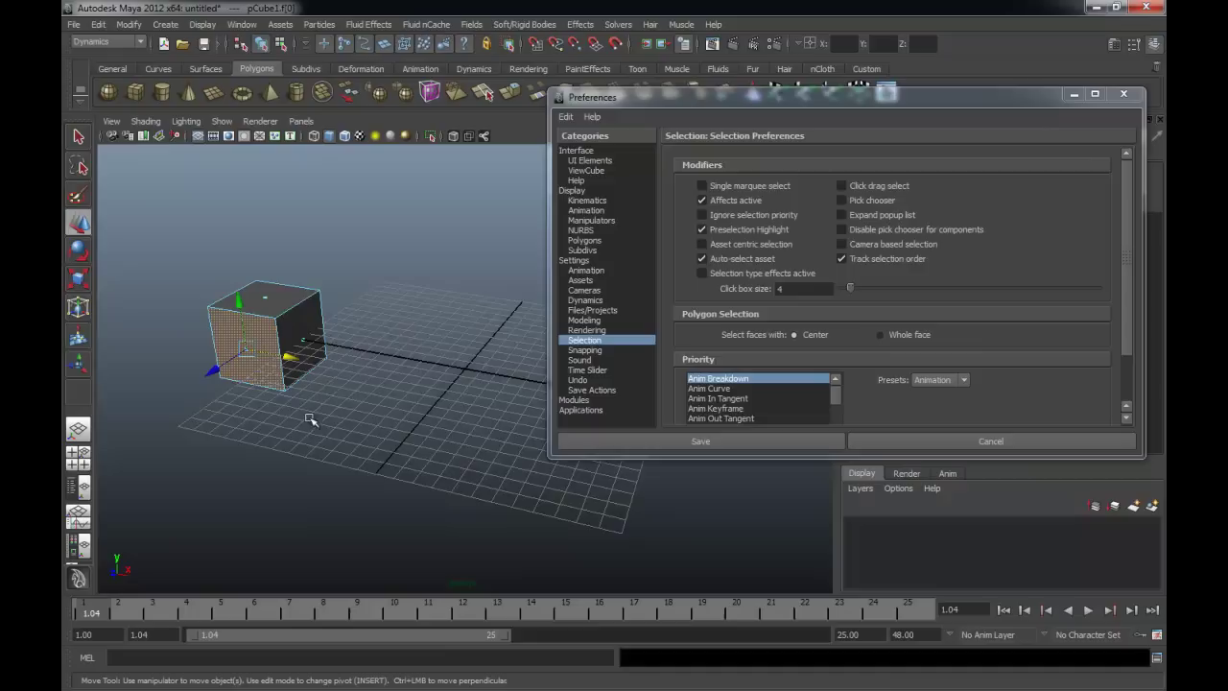
click(271, 300)
click(264, 297)
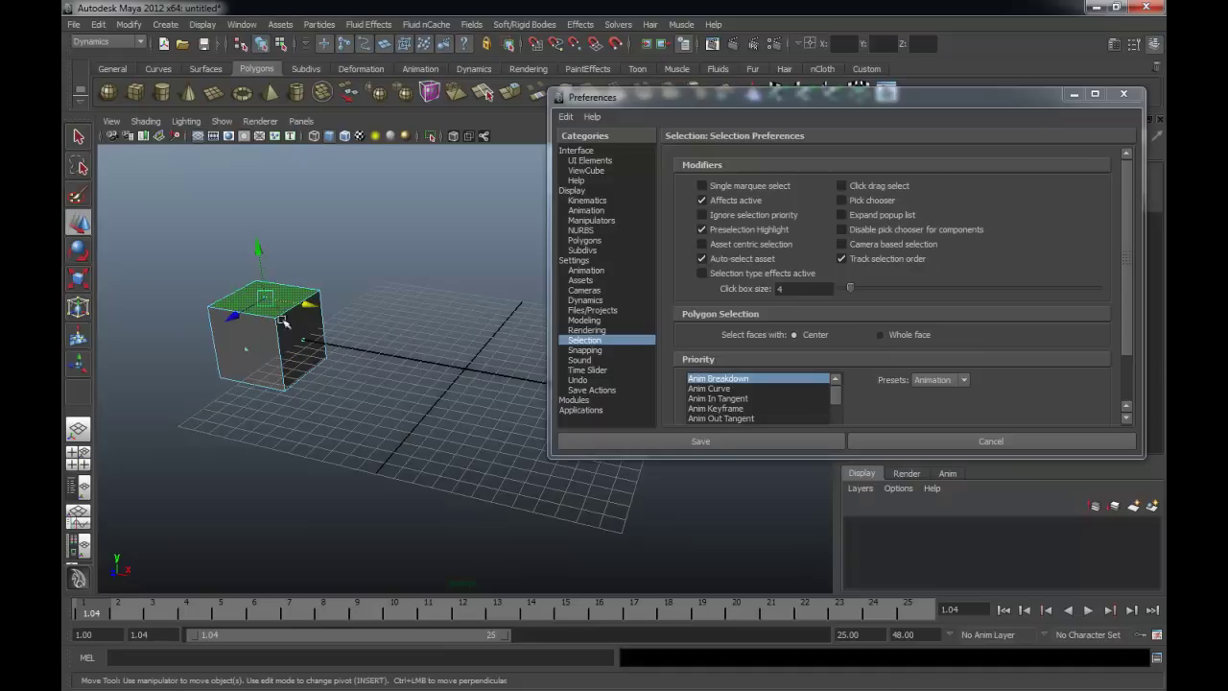
click(280, 318)
Compare Whole face and Center on the cube's faces, leaving face selection set to Whole face.
click(906, 334)
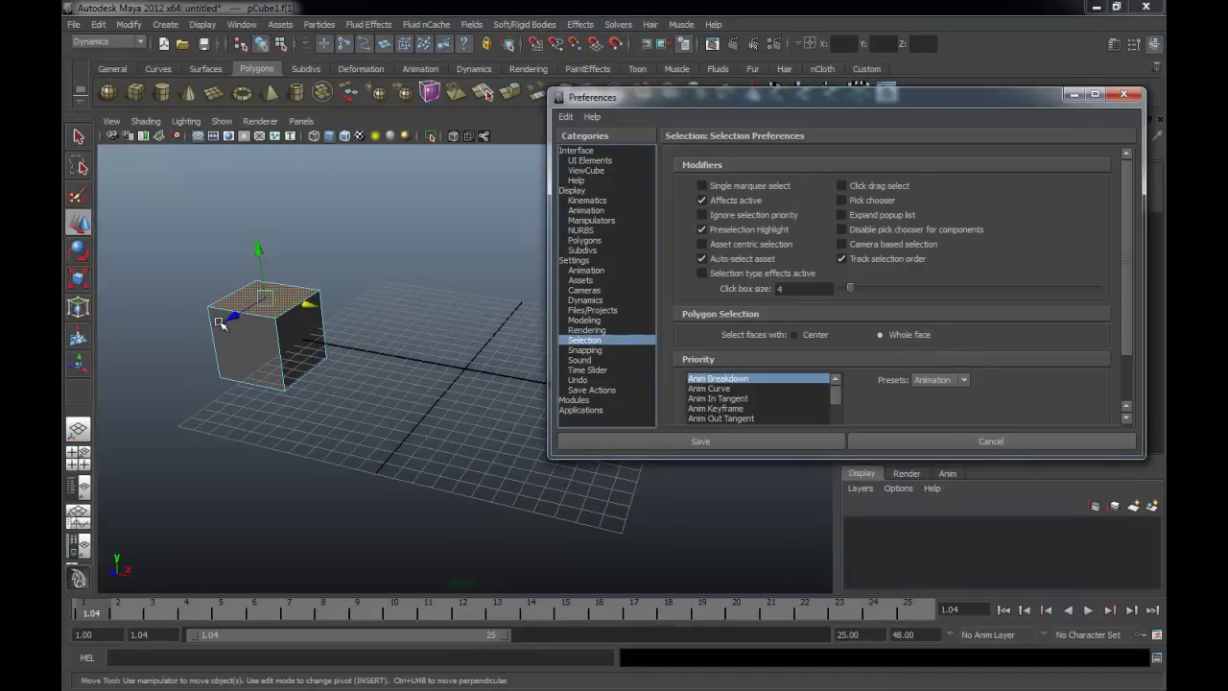
click(240, 375)
click(272, 307)
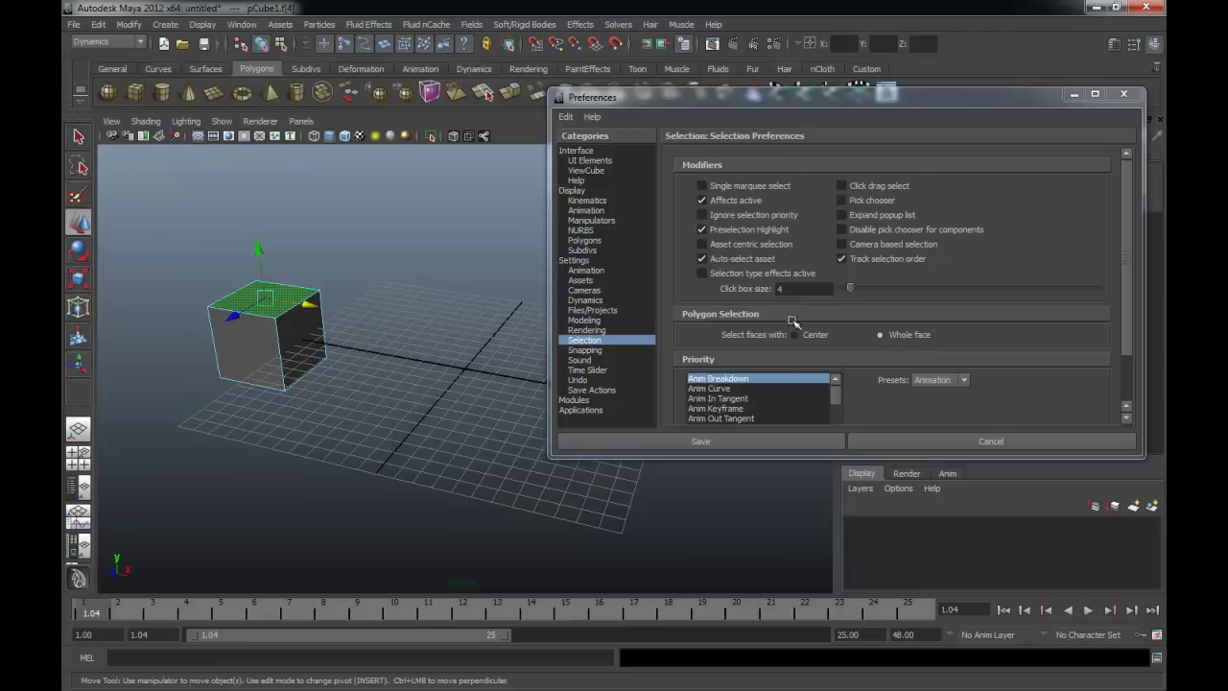
click(815, 335)
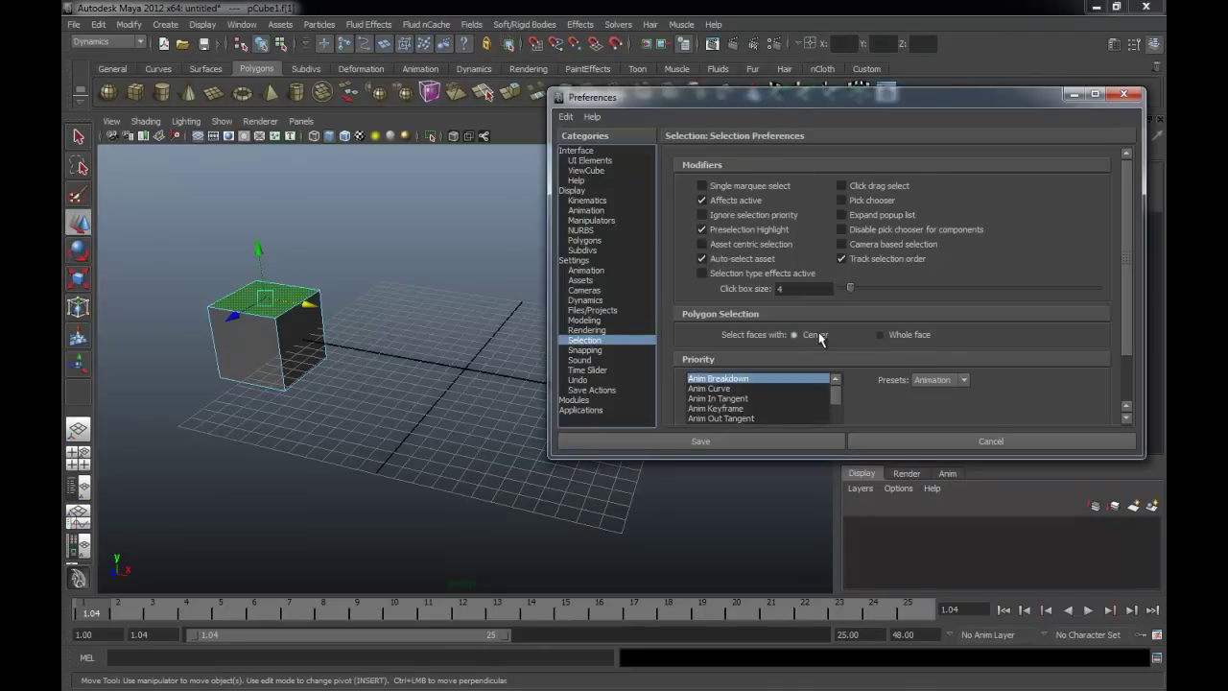
click(247, 352)
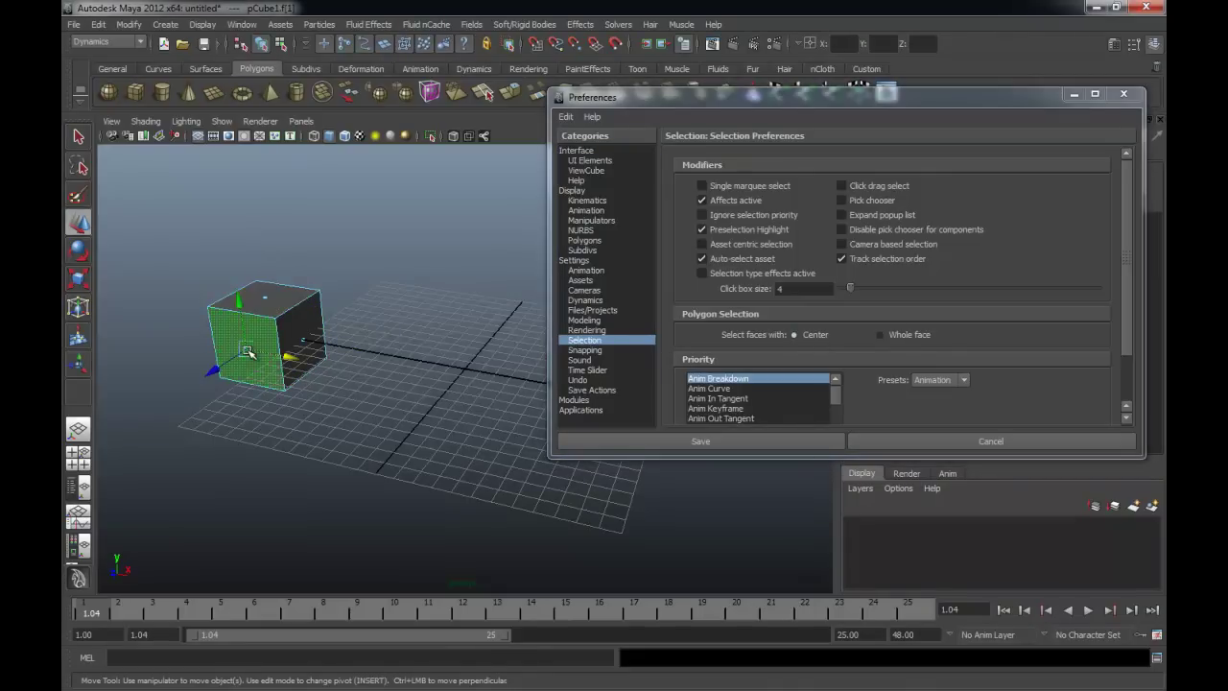
click(309, 338)
click(302, 343)
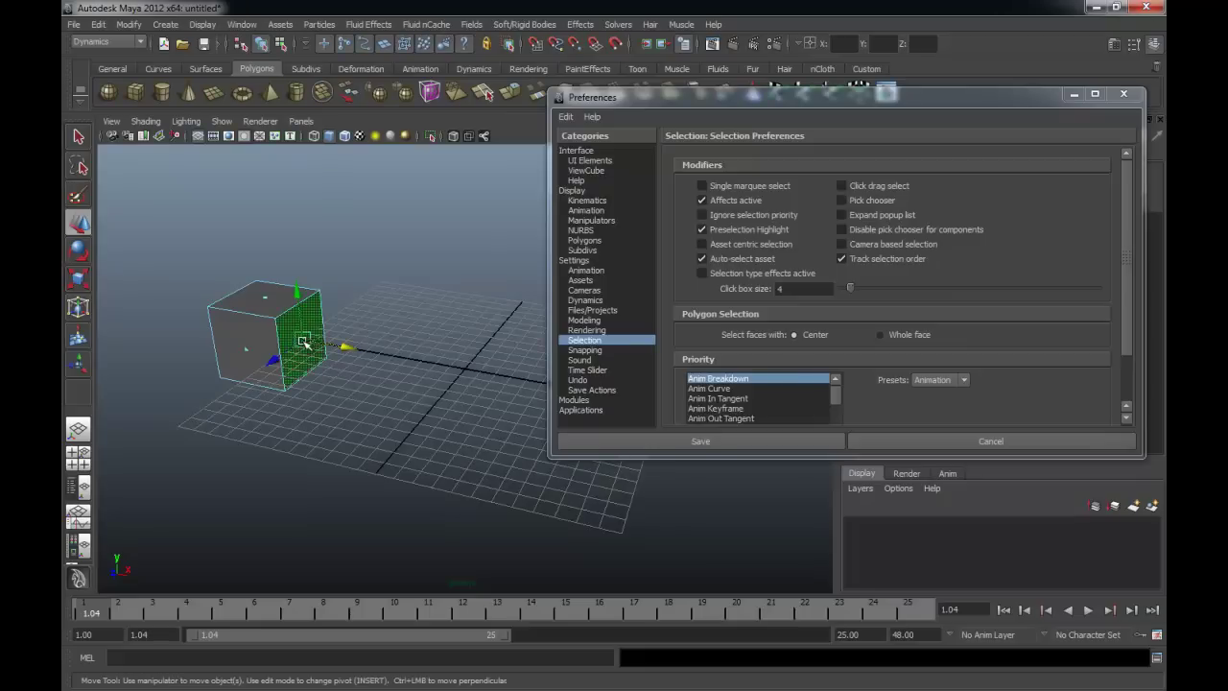
click(281, 305)
click(904, 338)
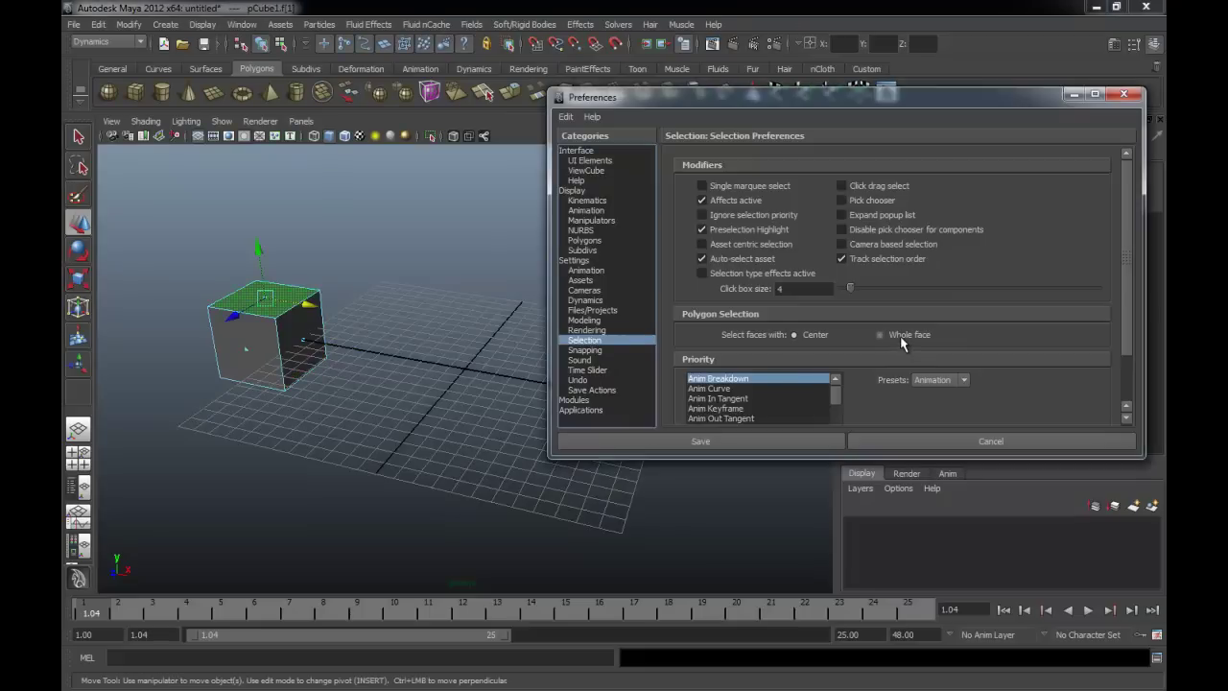
scroll(1125, 340, down, 2)
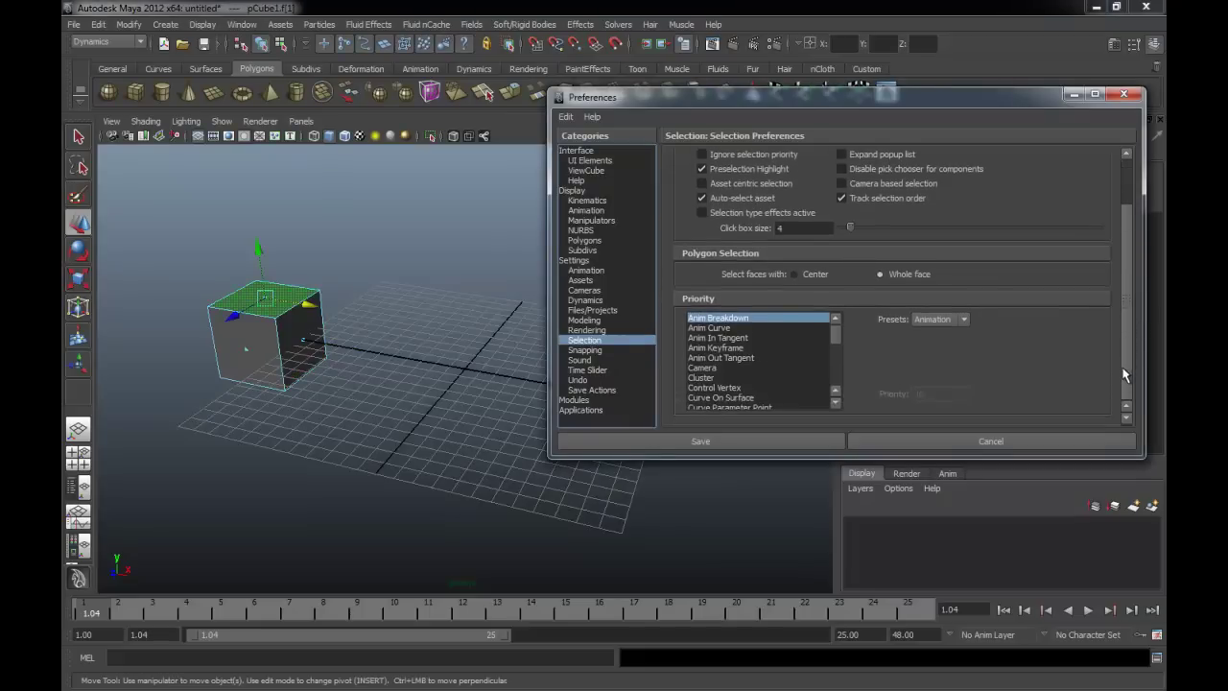
scroll(1132, 316, up, 2)
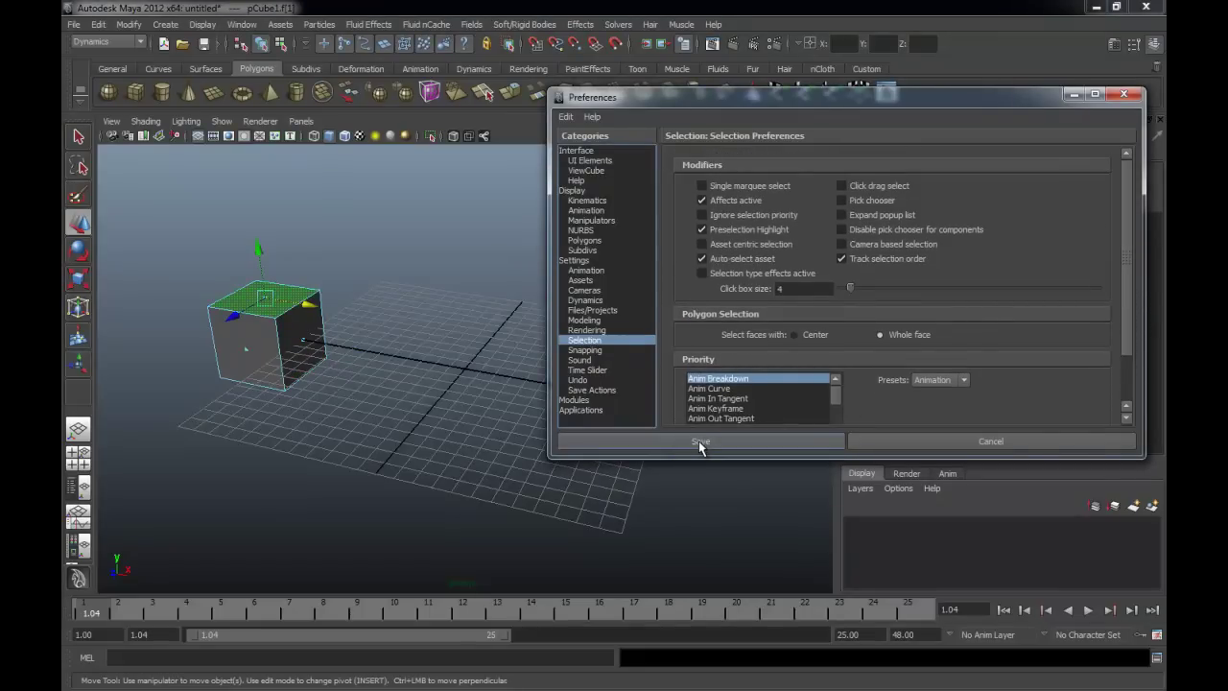
Save the changed Maya preferences, close the window, and play the cube animation forward.
click(699, 441)
click(498, 430)
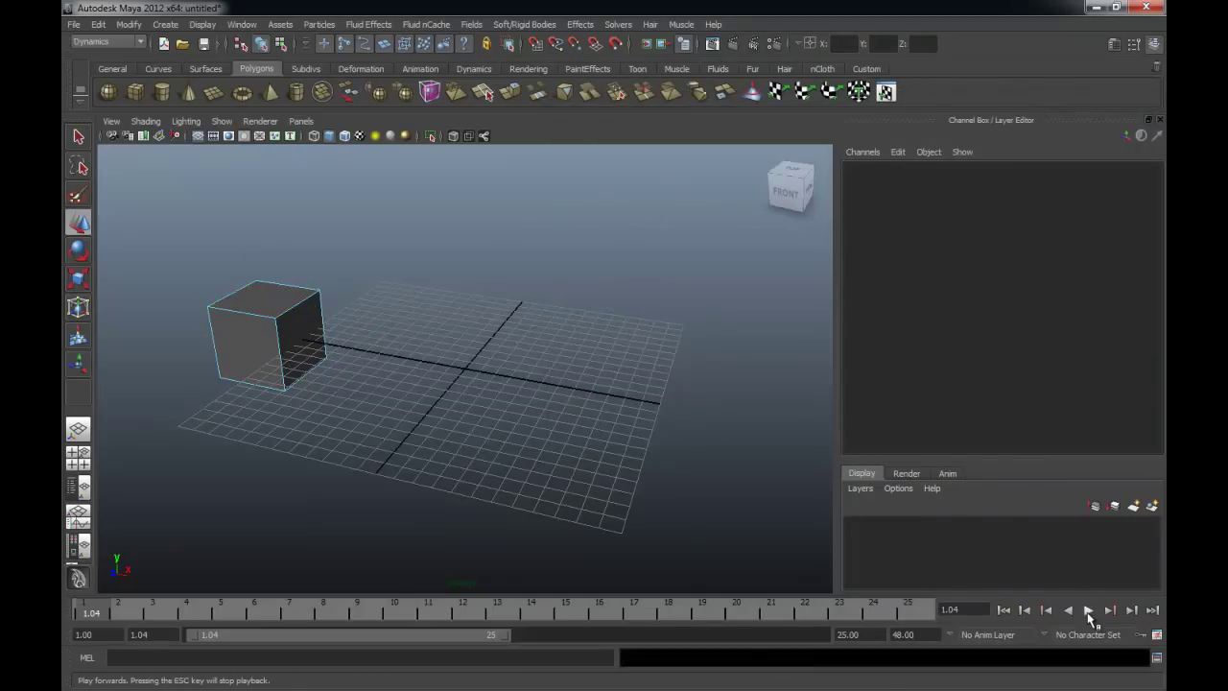
click(1088, 610)
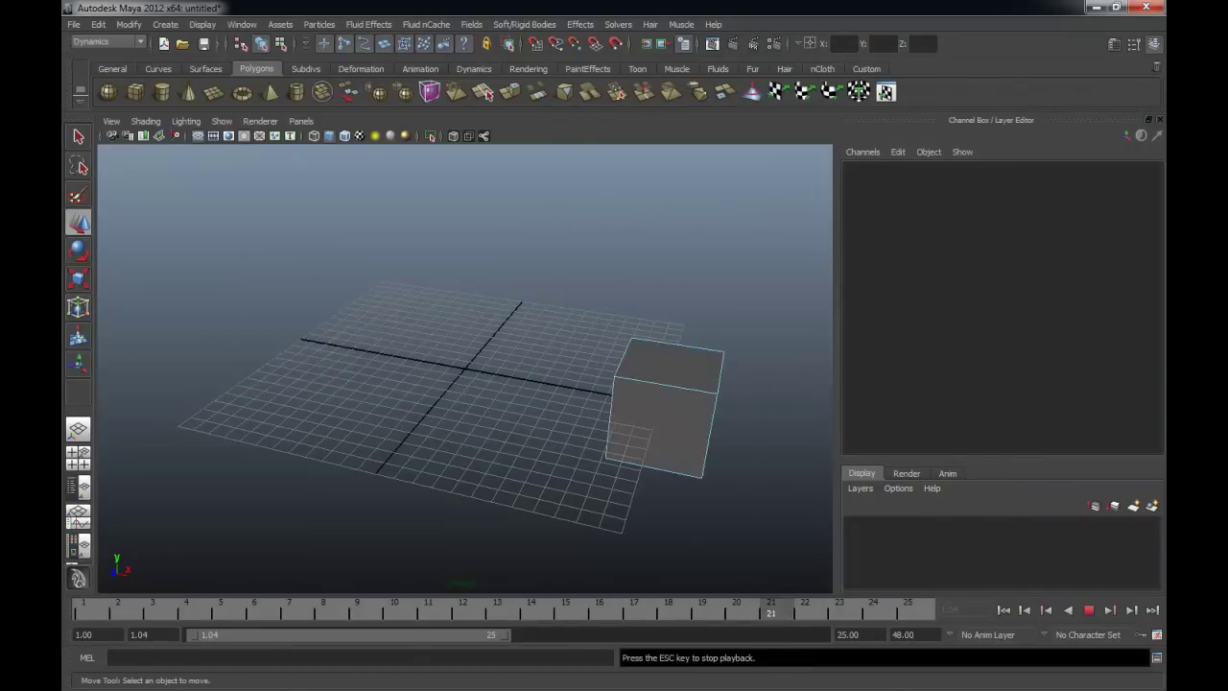